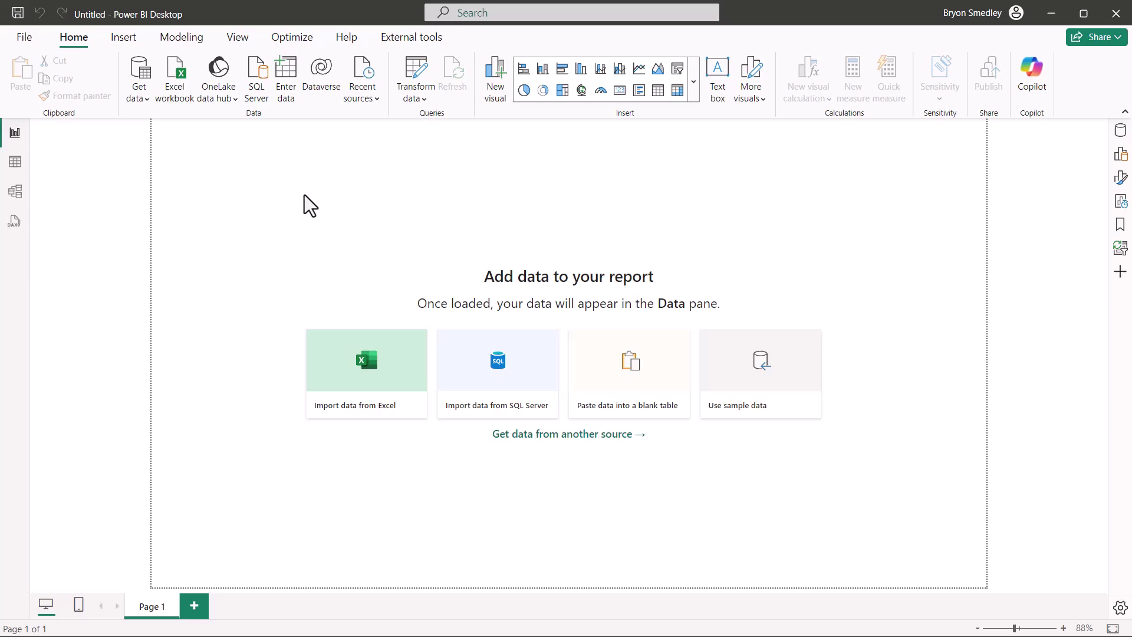
- Import the Data table from Power Query - Broken Sort.xlsx via Power Query Editor
{"action": "left_click", "coordinate": [174, 74]}
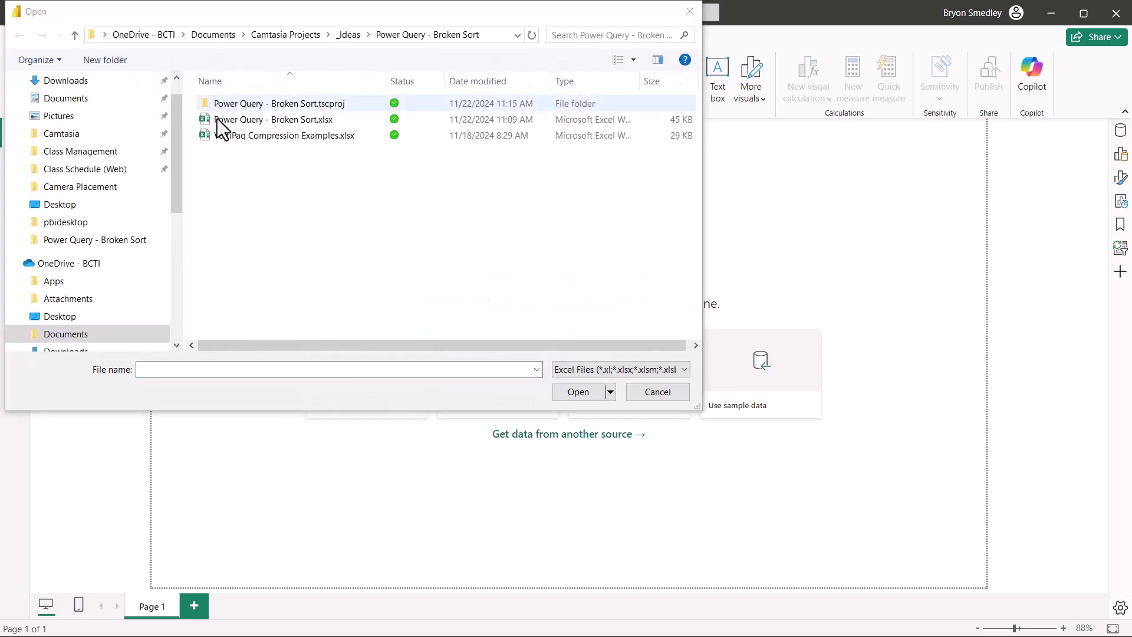
{"action": "left_click", "coordinate": [218, 121]}
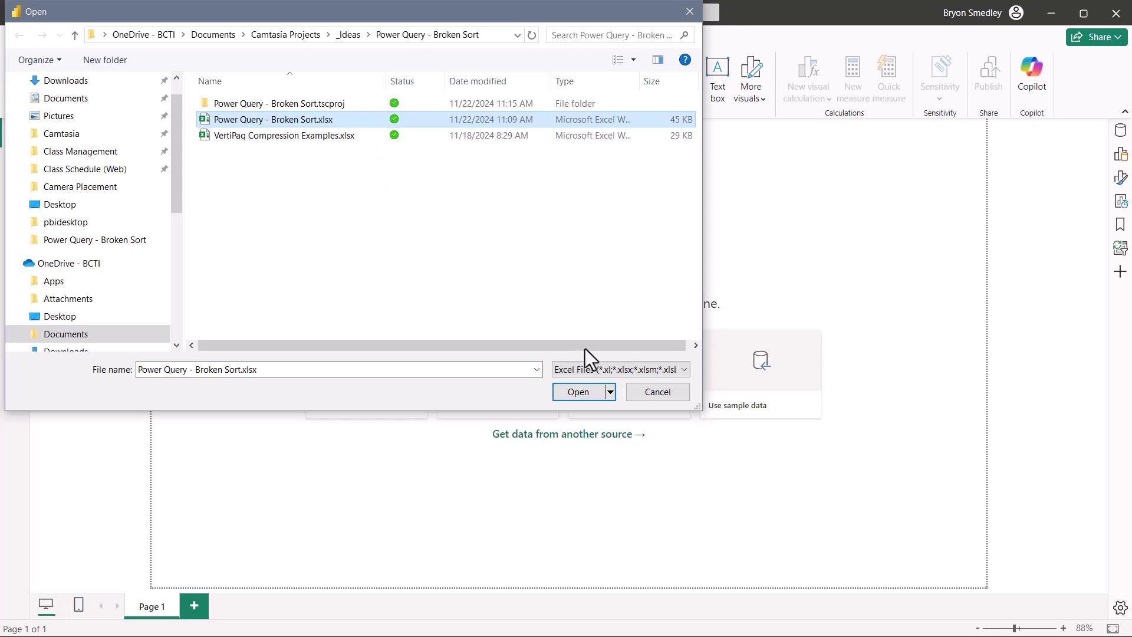
{"action": "left_click", "coordinate": [566, 394]}
{"action": "left_click", "coordinate": [289, 183]}
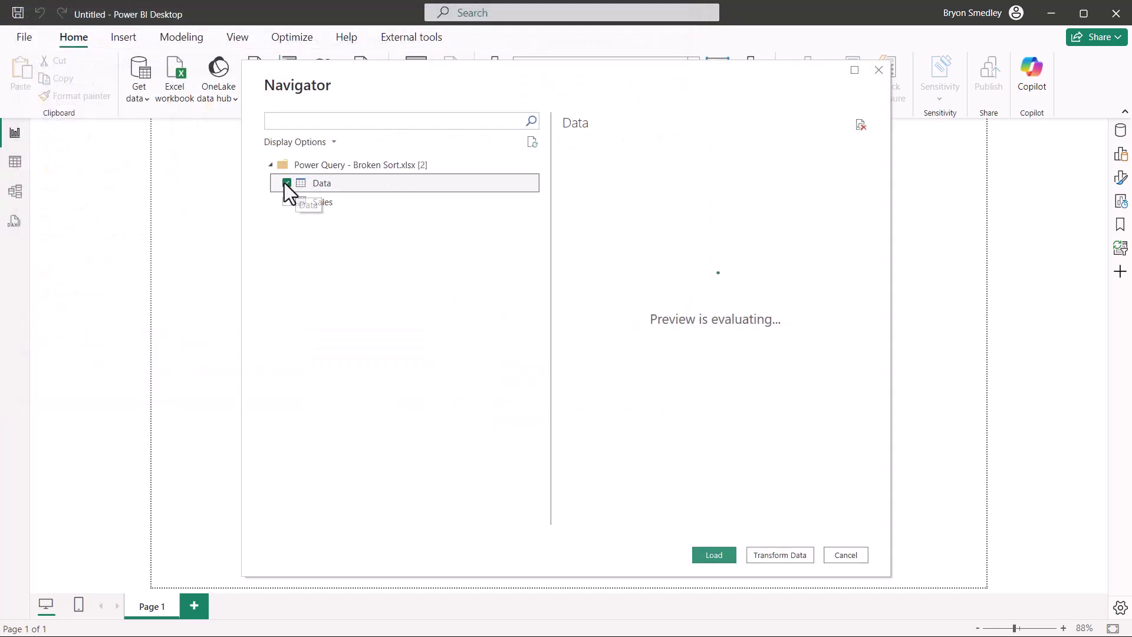
{"action": "left_click", "coordinate": [773, 551]}
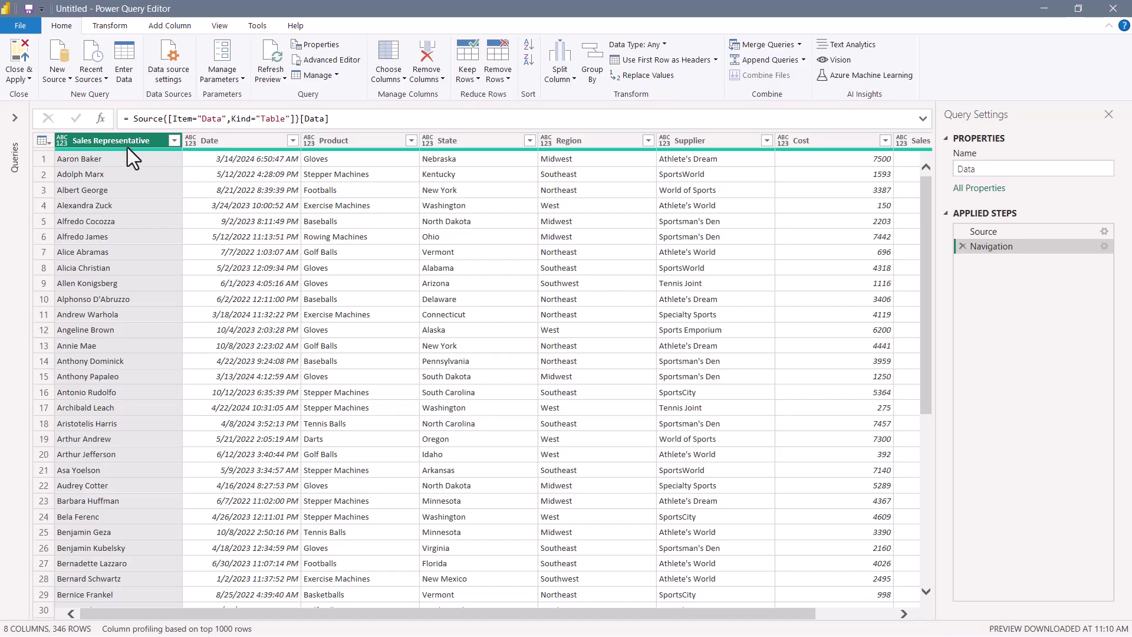
{"action": "left_click", "coordinate": [31, 50]}
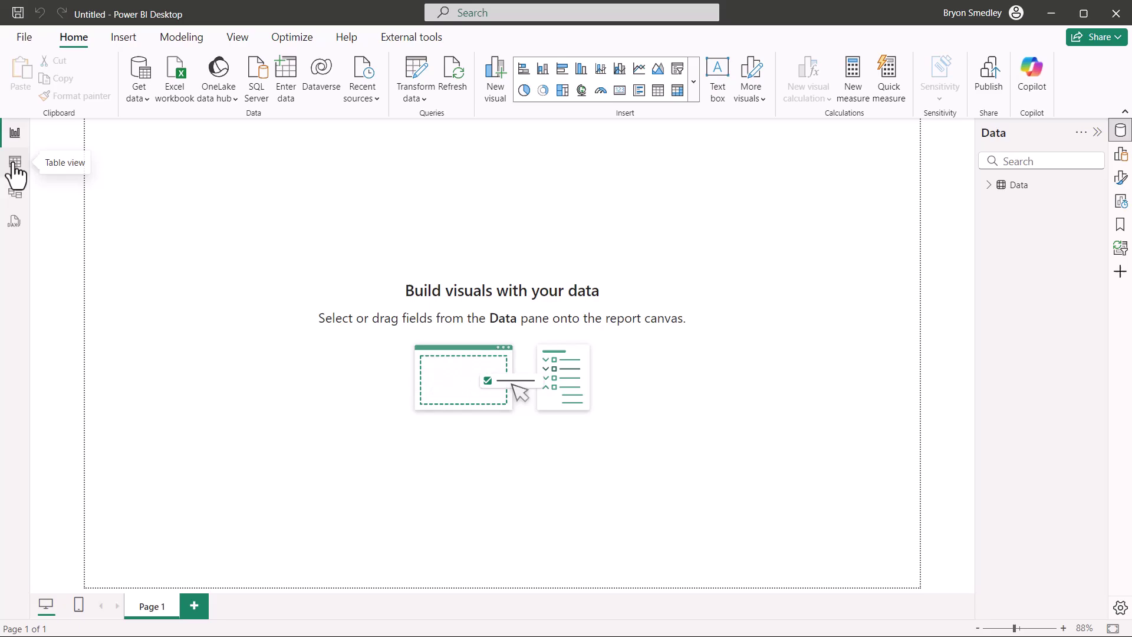
- View the Data table's rows in Table view, selecting Region and scrolling to inspect its ordering
{"action": "left_click", "coordinate": [15, 164]}
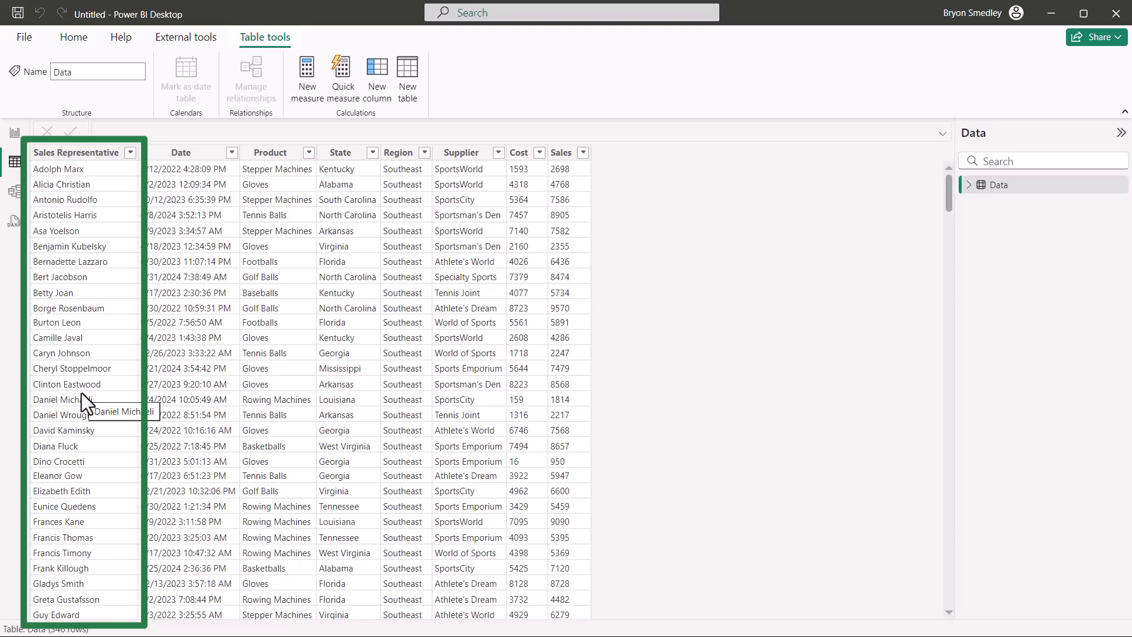
{"action": "left_click", "coordinate": [398, 155]}
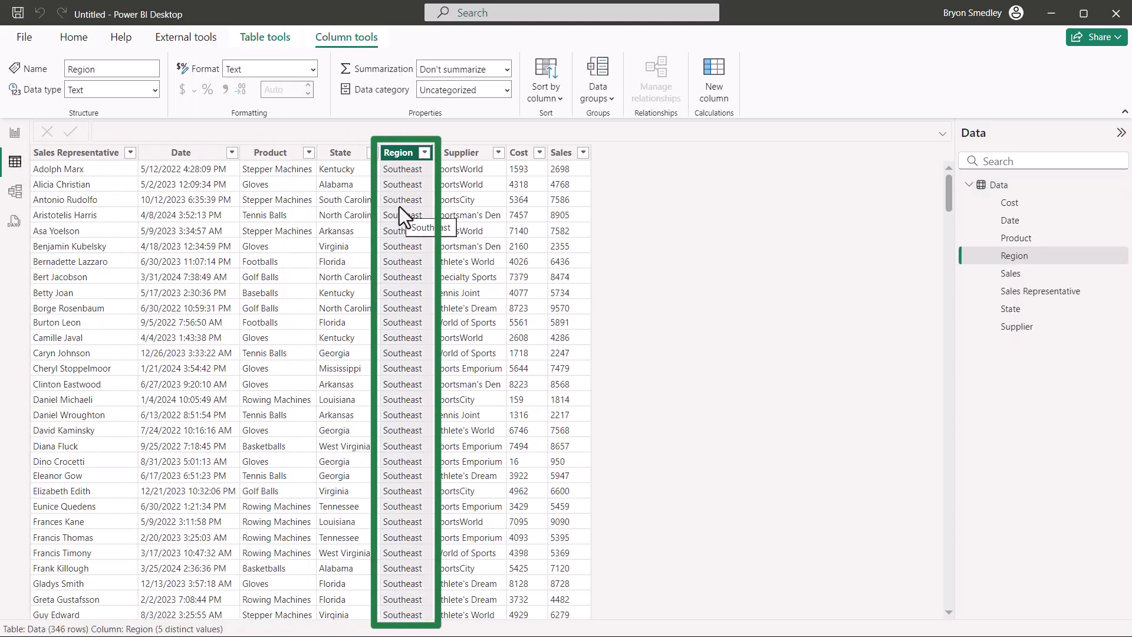
{"action": "scroll", "coordinate": [402, 237], "scroll_direction": "down", "scroll_amount": 11}
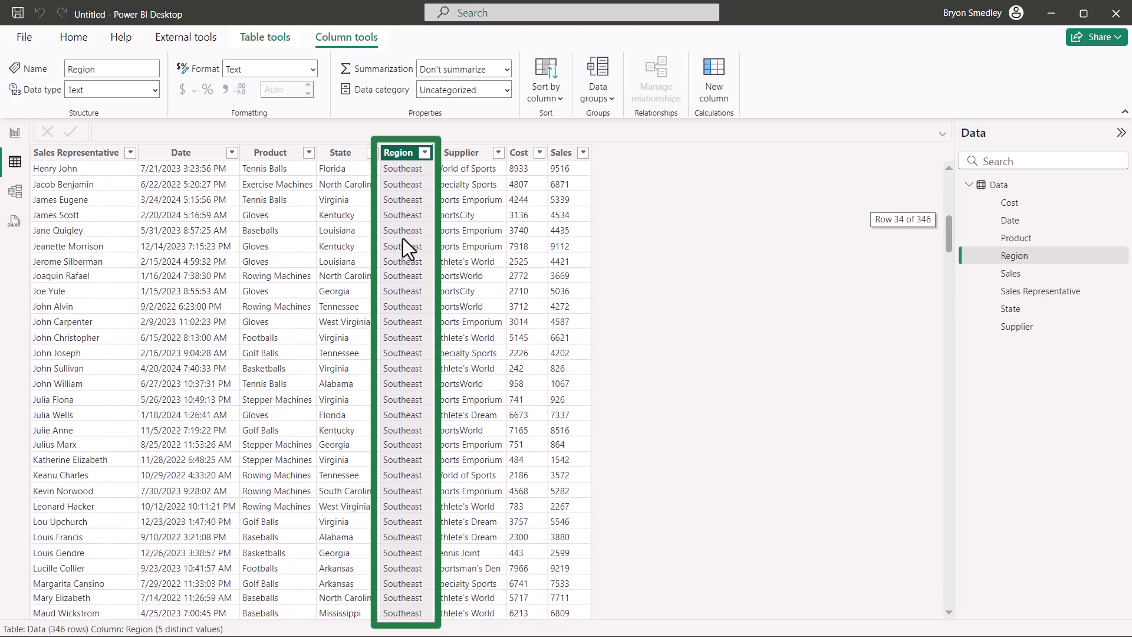
{"action": "scroll", "coordinate": [404, 248], "scroll_direction": "down", "scroll_amount": 9}
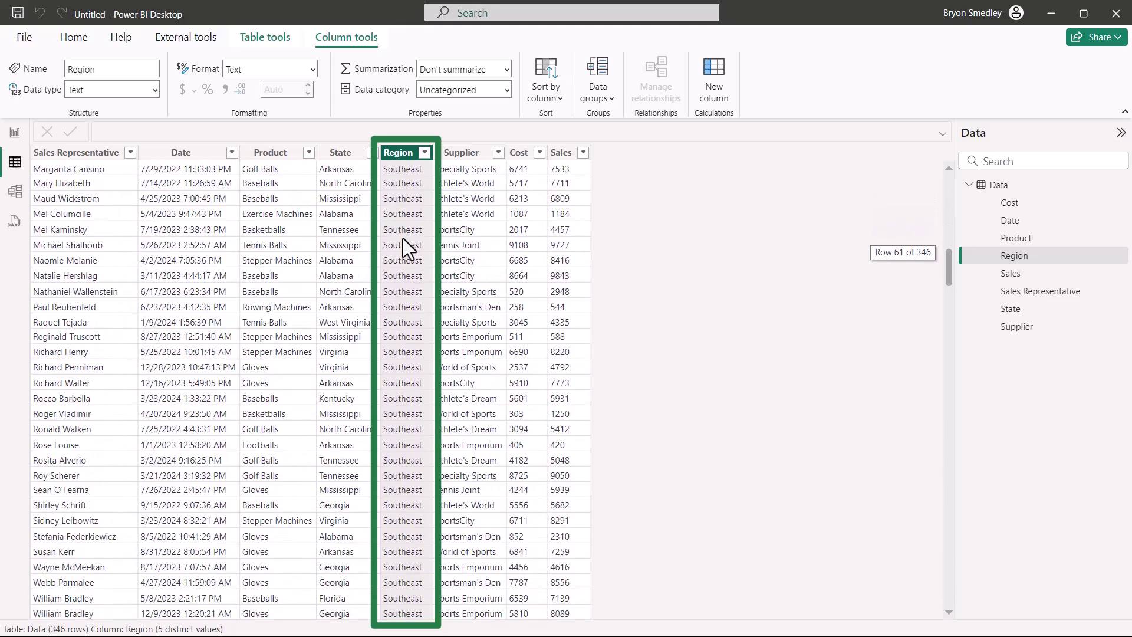
{"action": "scroll", "coordinate": [402, 238], "scroll_direction": "down", "scroll_amount": 10}
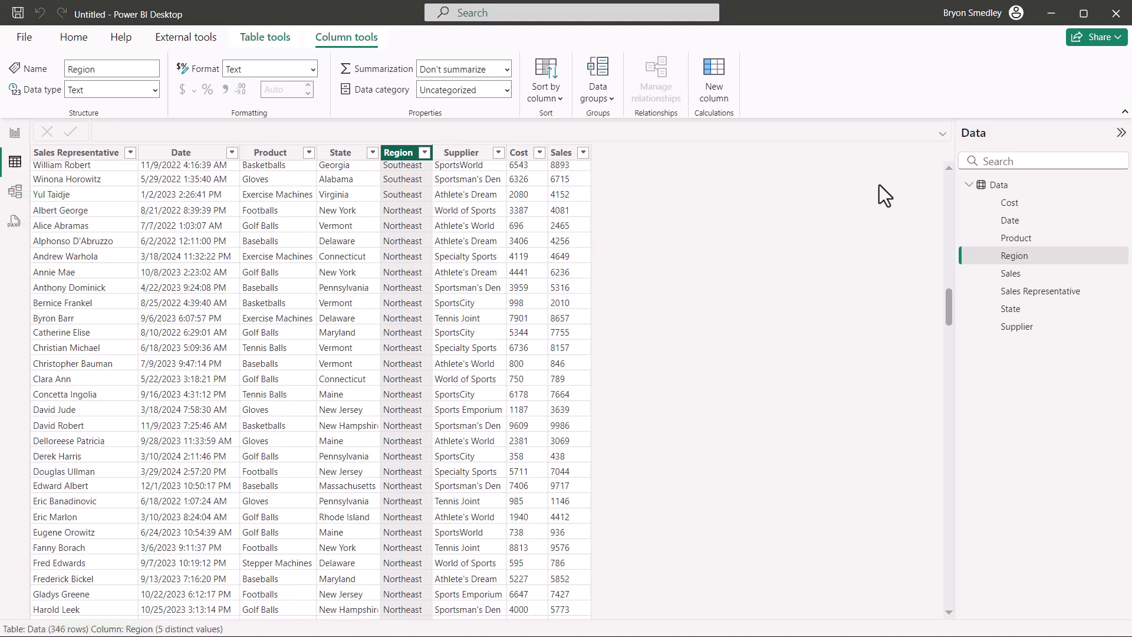
- Remove the Region column from the Data query and apply the change to the table
{"action": "right_click", "coordinate": [998, 184]}
{"action": "left_click", "coordinate": [908, 223]}
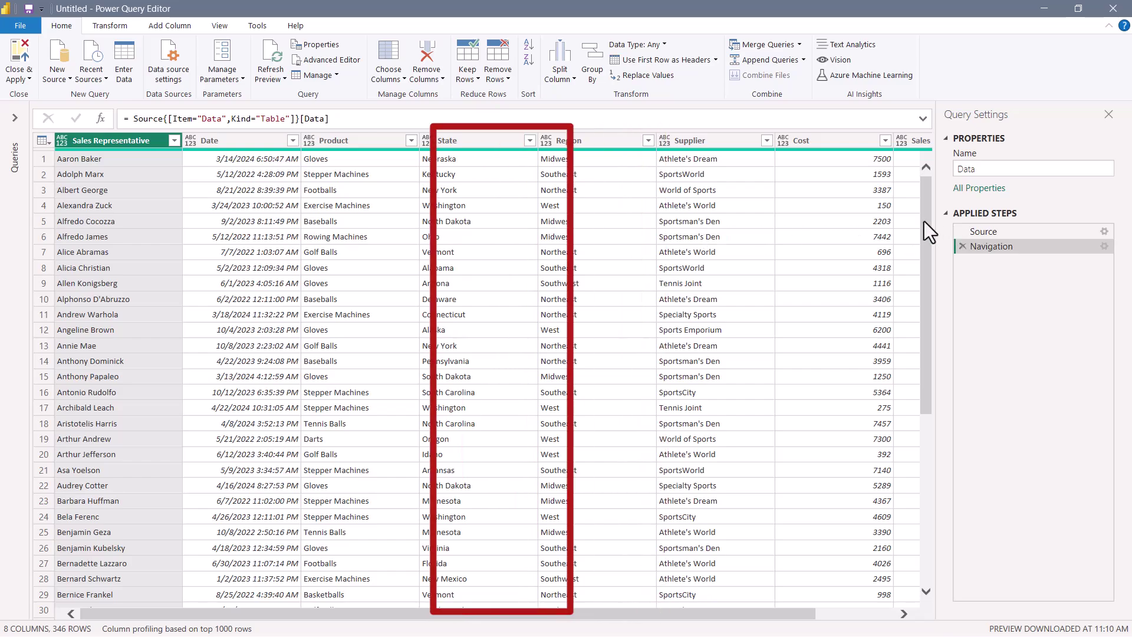
{"action": "mouse_move", "coordinate": [921, 222]}
{"action": "left_mouse_down"}
{"action": "mouse_move", "coordinate": [918, 556]}
{"action": "mouse_move", "coordinate": [928, 224]}
{"action": "left_mouse_up"}
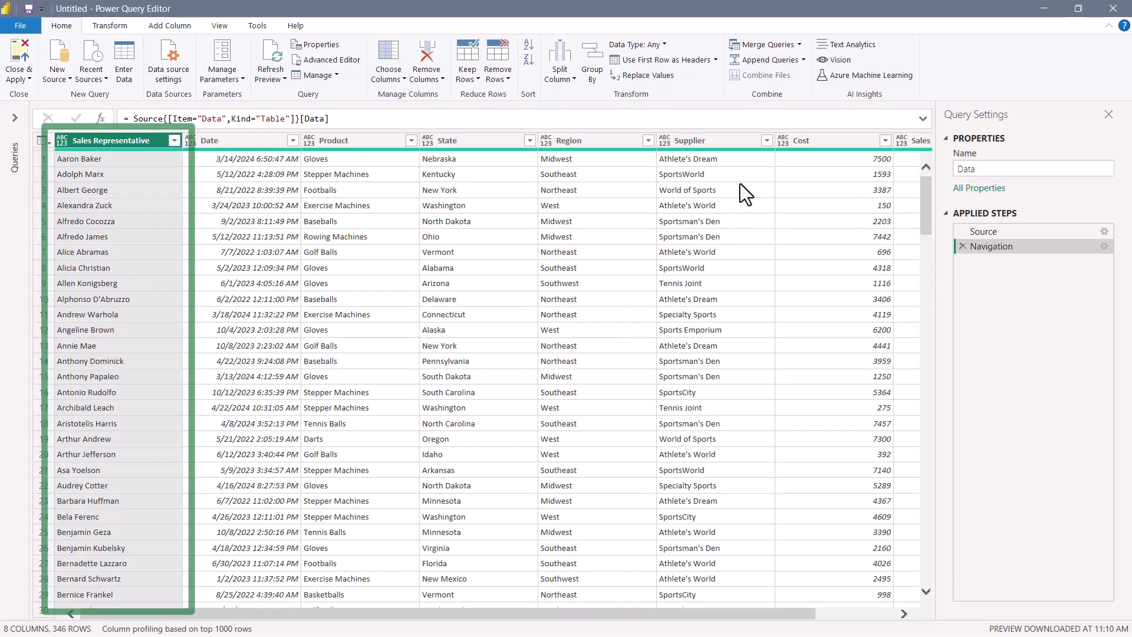
{"action": "right_click", "coordinate": [603, 143]}
{"action": "left_click", "coordinate": [627, 168]}
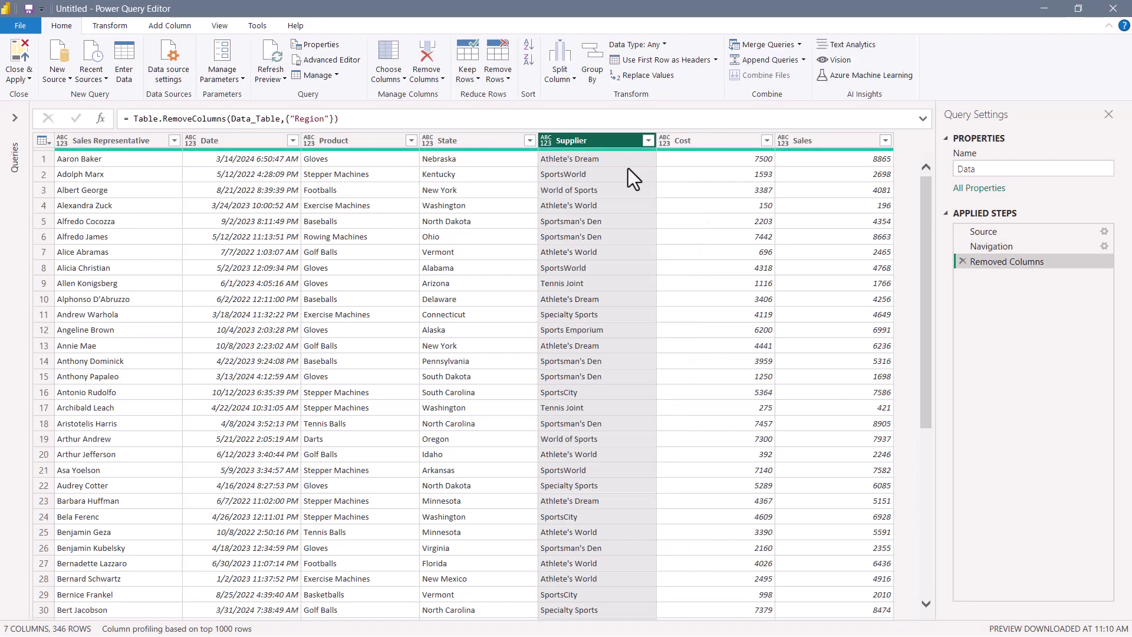
{"action": "left_click", "coordinate": [24, 45]}
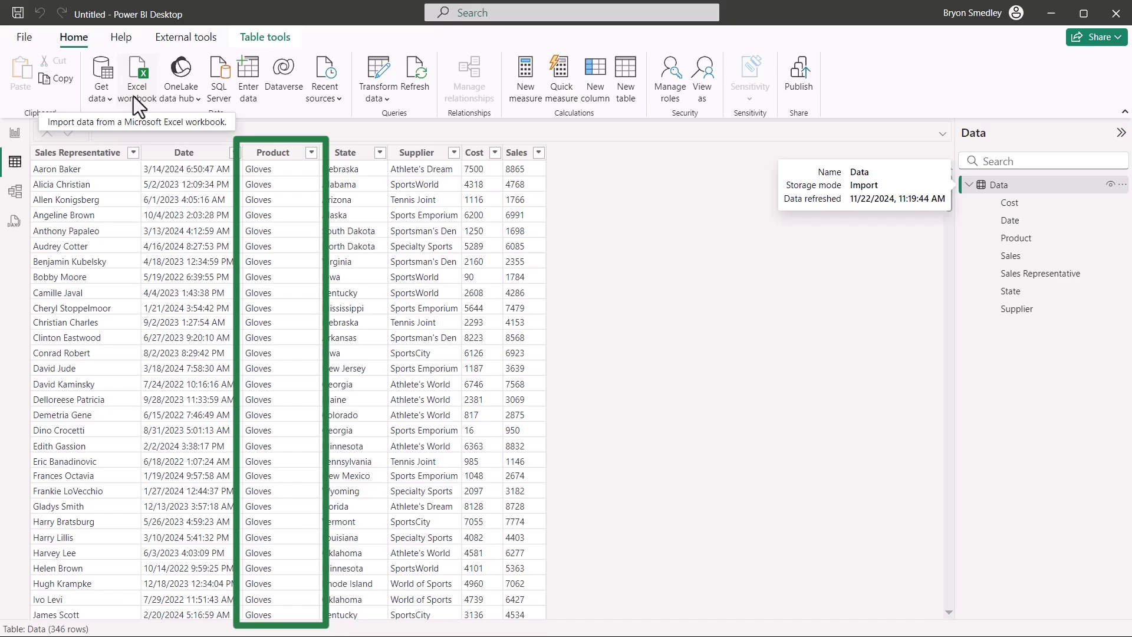
{"action": "scroll", "coordinate": [272, 177], "scroll_direction": "down", "scroll_amount": 20}
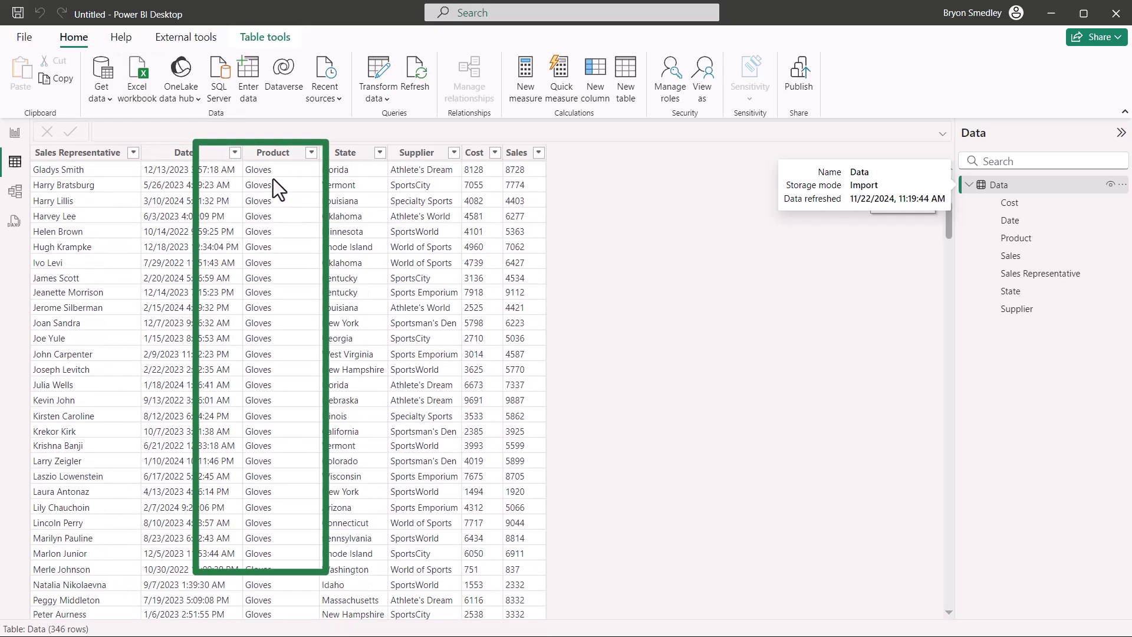
{"action": "scroll", "coordinate": [273, 179], "scroll_direction": "up", "scroll_amount": 2}
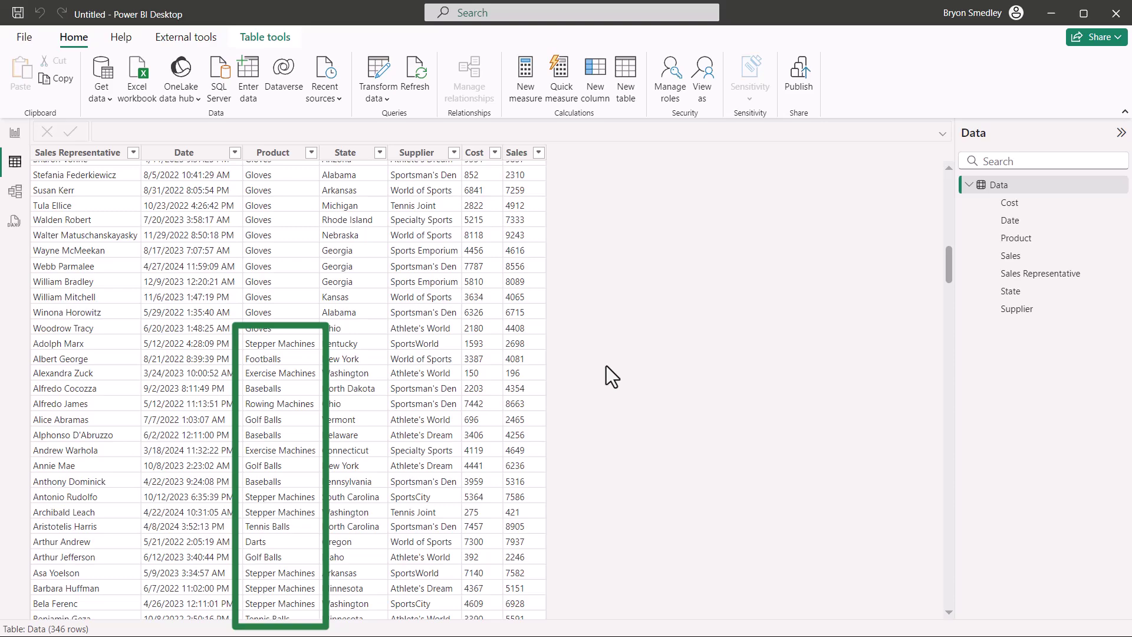
{"action": "left_click", "coordinate": [1021, 185]}
{"action": "left_click", "coordinate": [923, 271]}
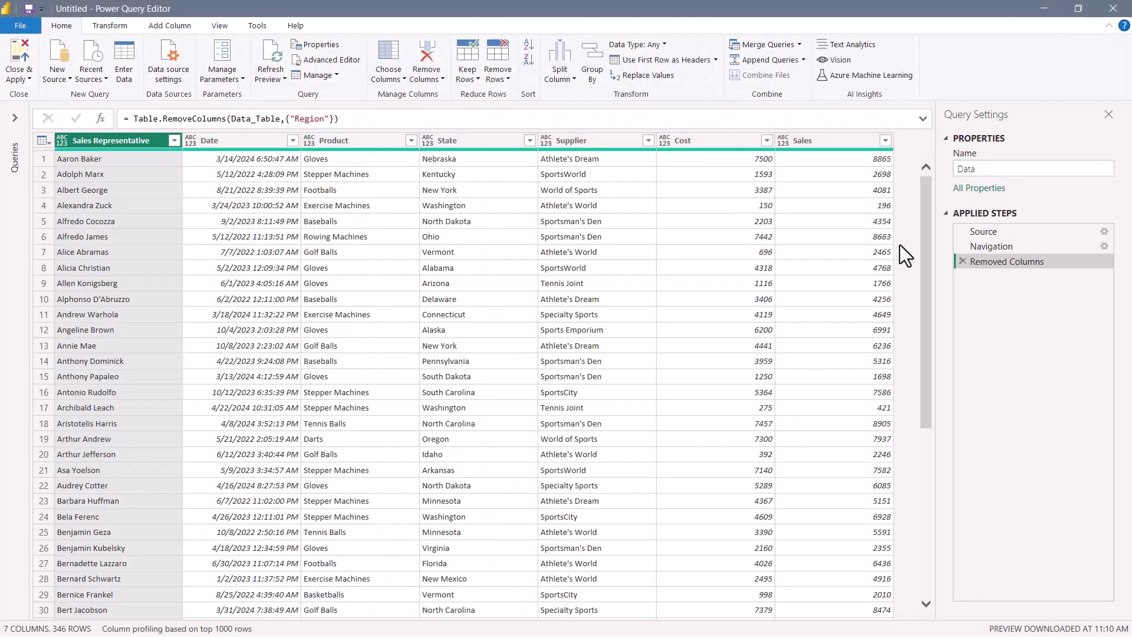
{"action": "left_click", "coordinate": [962, 261]}
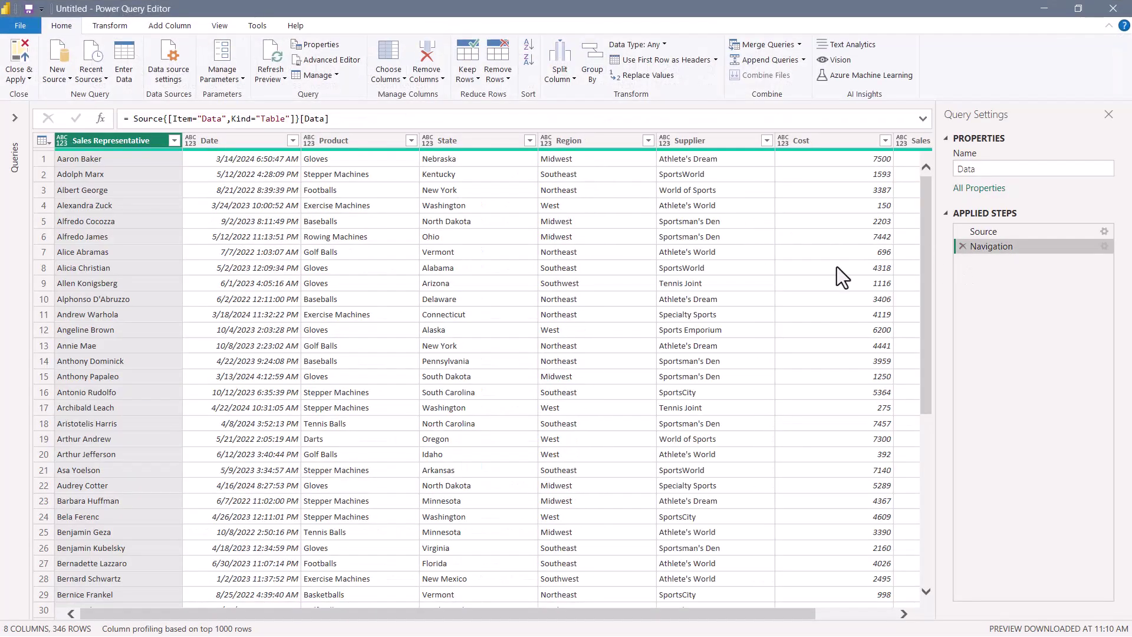
{"action": "left_click", "coordinate": [20, 58]}
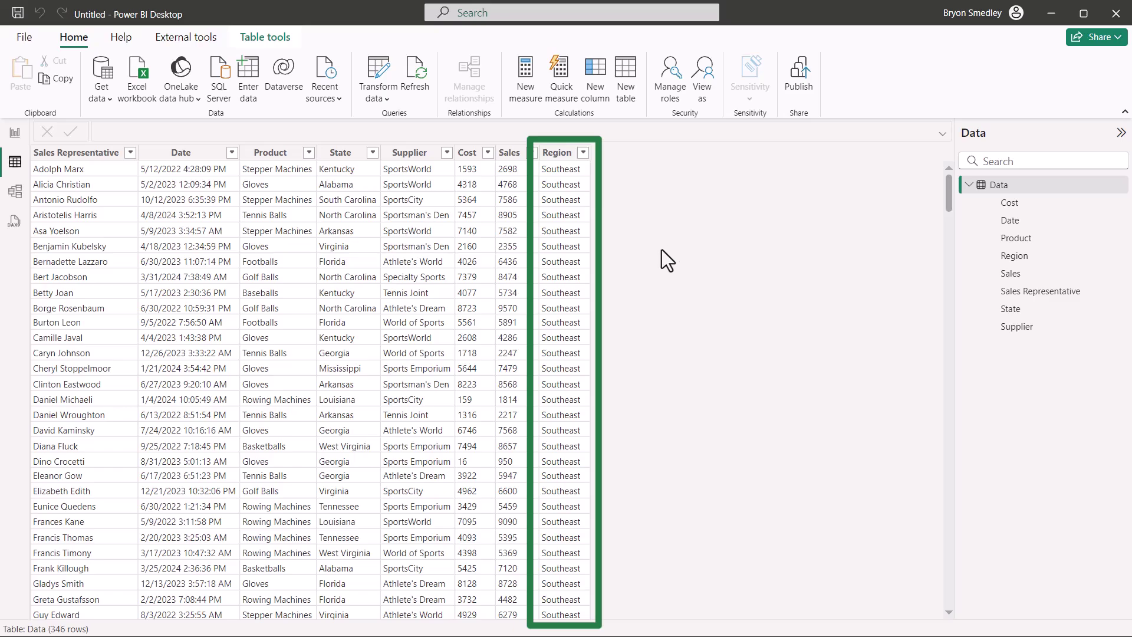
{"action": "scroll", "coordinate": [661, 249], "scroll_direction": "down", "scroll_amount": 20}
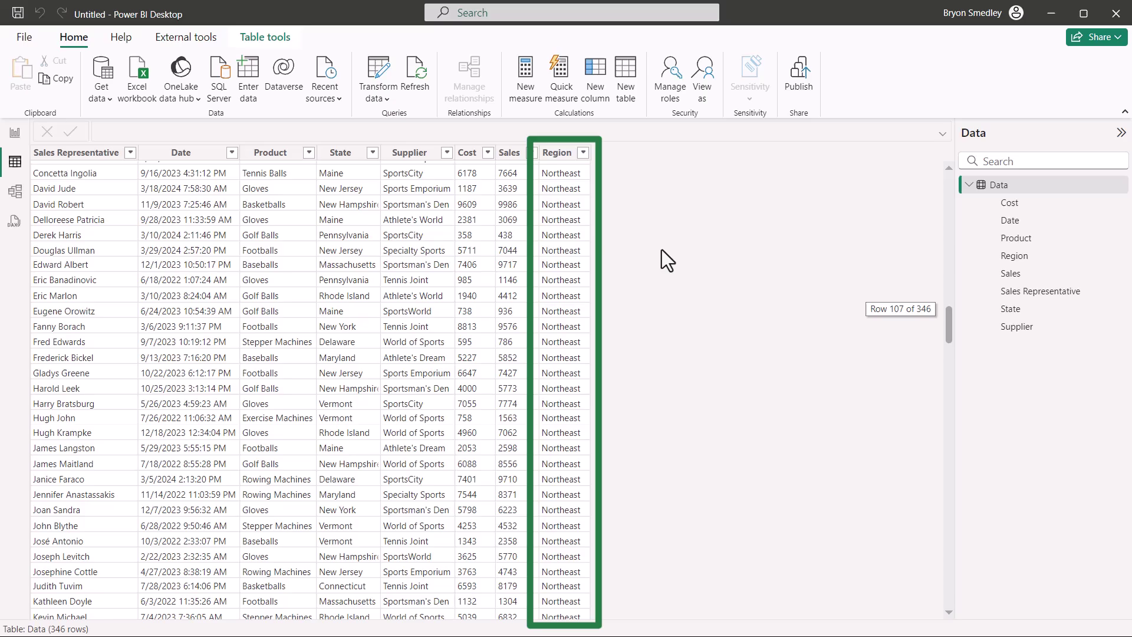
{"action": "scroll", "coordinate": [662, 250], "scroll_direction": "down", "scroll_amount": 15}
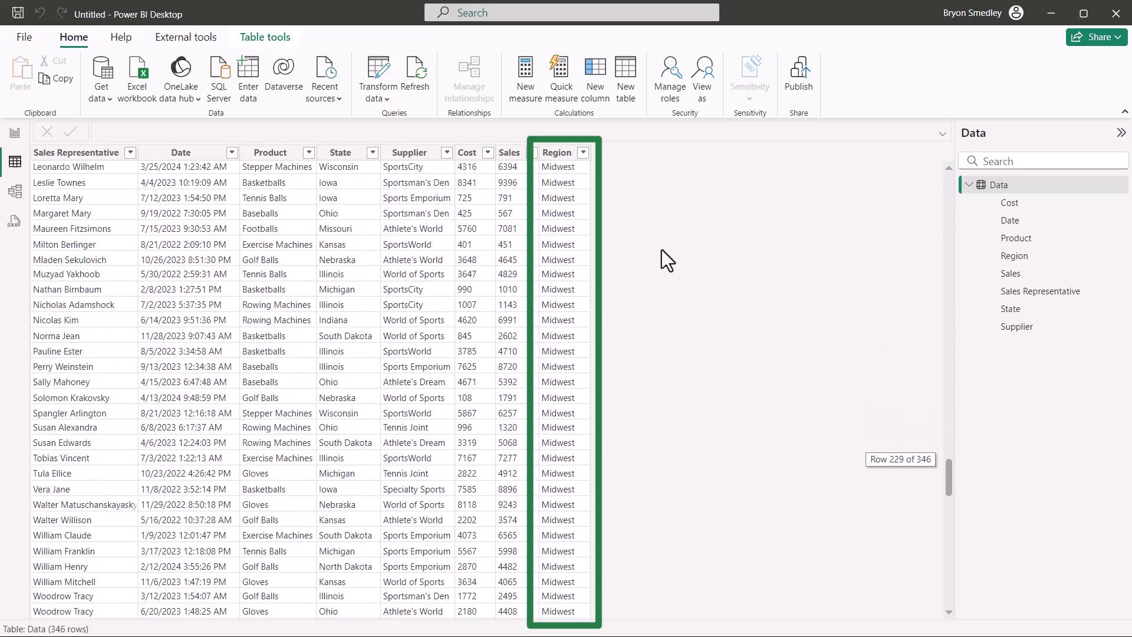
{"action": "left_click_drag", "start_coordinate": [949, 409], "coordinate": [656, 232]}
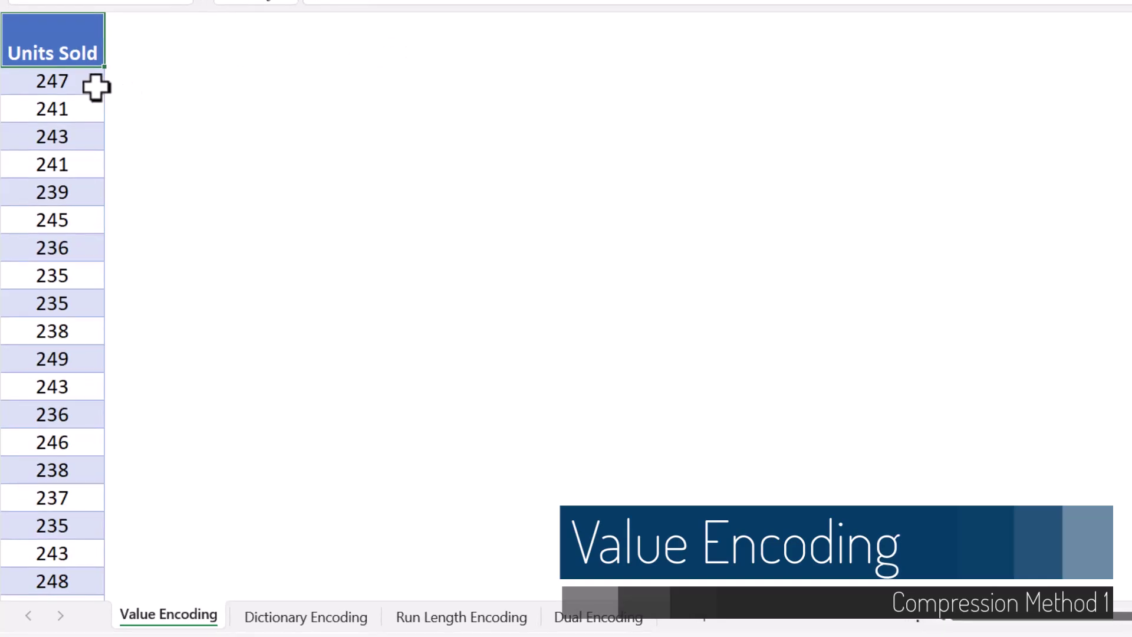
- Select the Units Sold values from 247 downward, then clear the selection
{"action": "left_click_drag", "start_coordinate": [83, 83], "coordinate": [37, 526]}
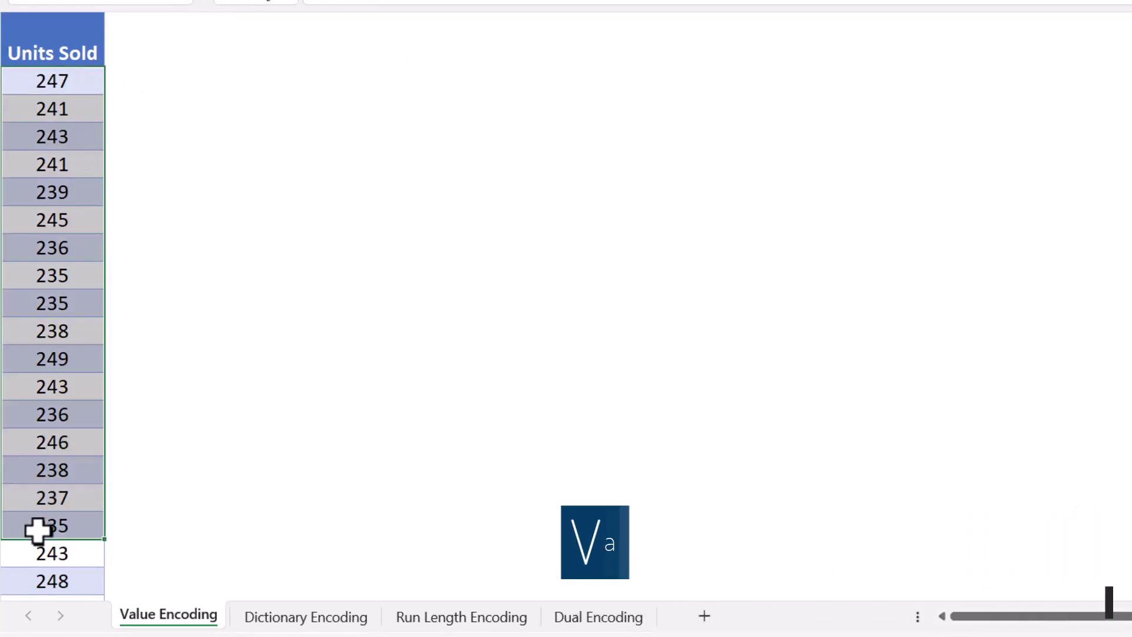
{"action": "left_click", "coordinate": [83, 192]}
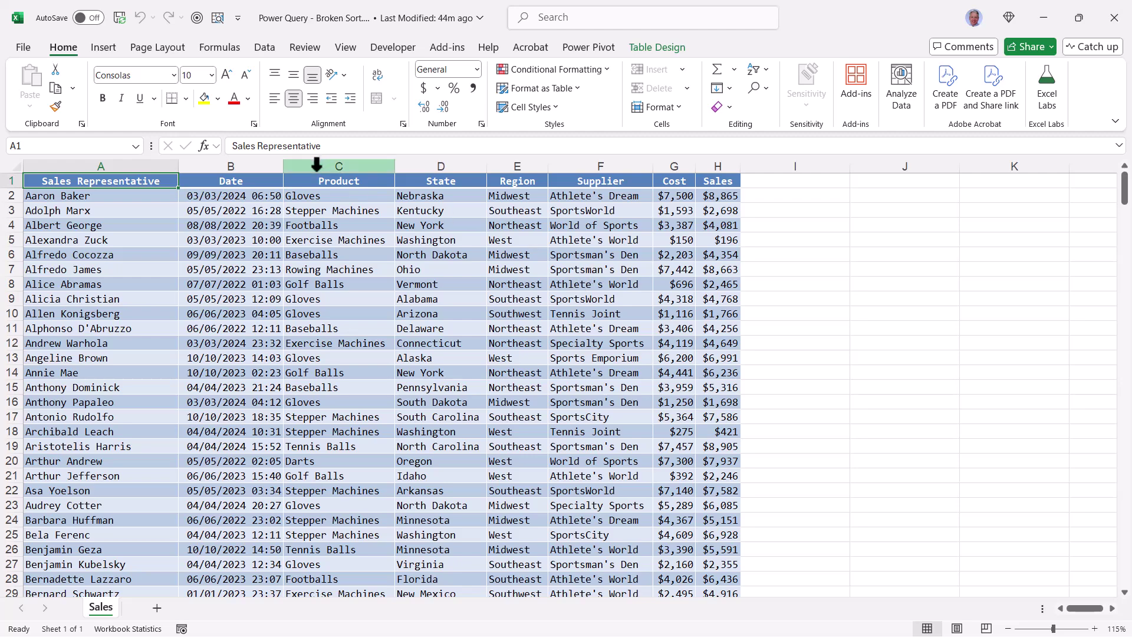
- Show the Data ribbon with its Get & Transform Data tools
{"action": "left_click", "coordinate": [264, 46]}
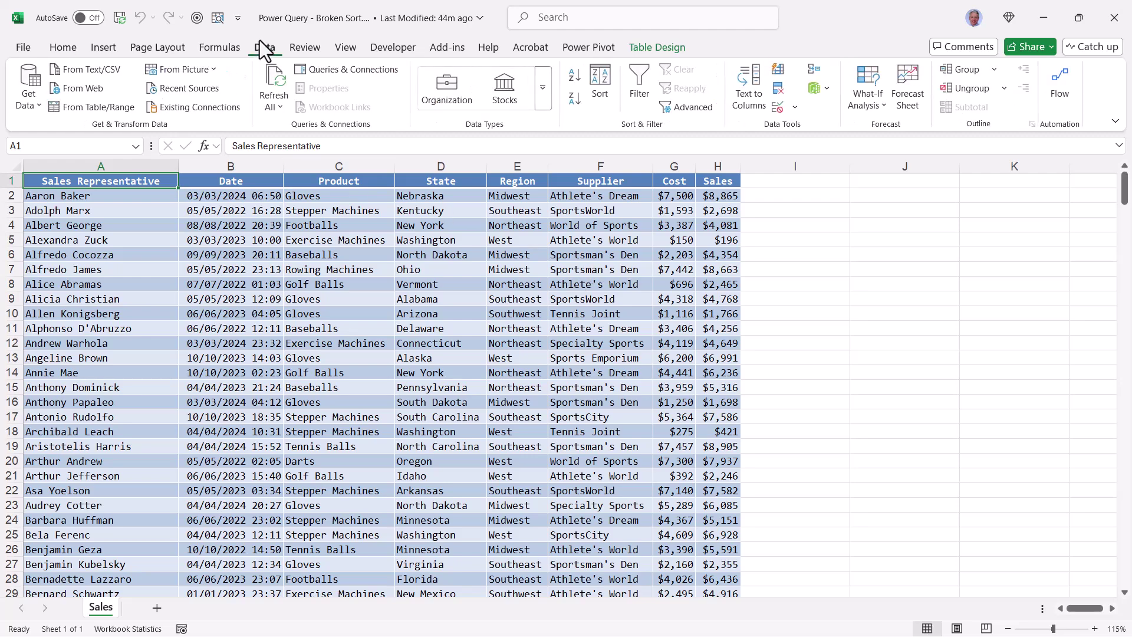
- Sort the Sales table ascending by Region, Product, then State in Power Query and load it
{"action": "left_click", "coordinate": [105, 107]}
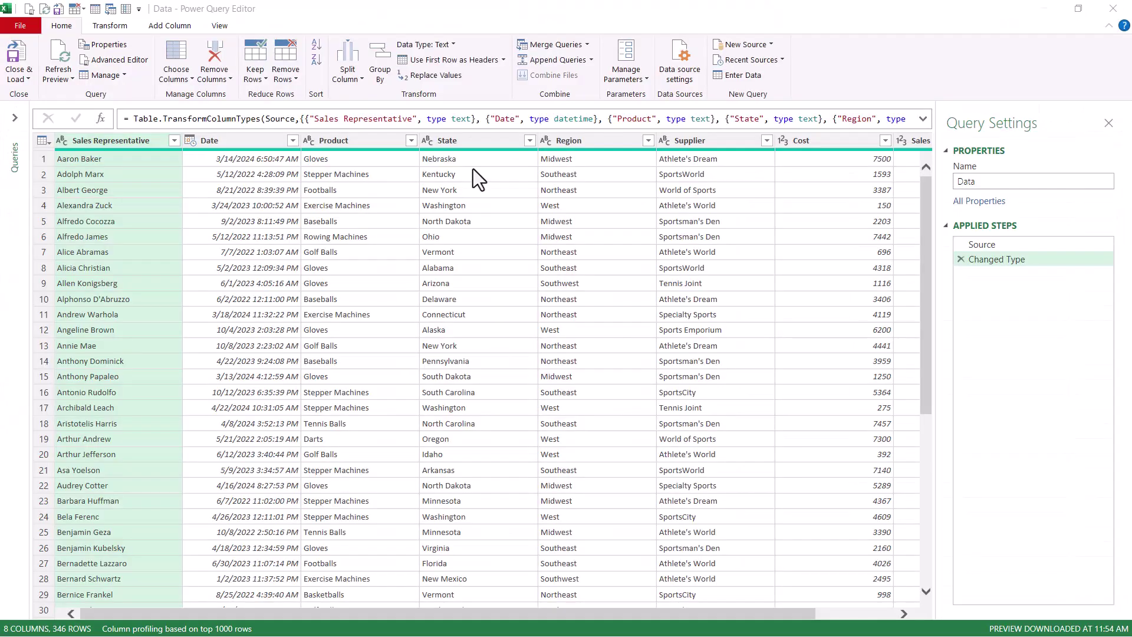
{"action": "left_click", "coordinate": [648, 141]}
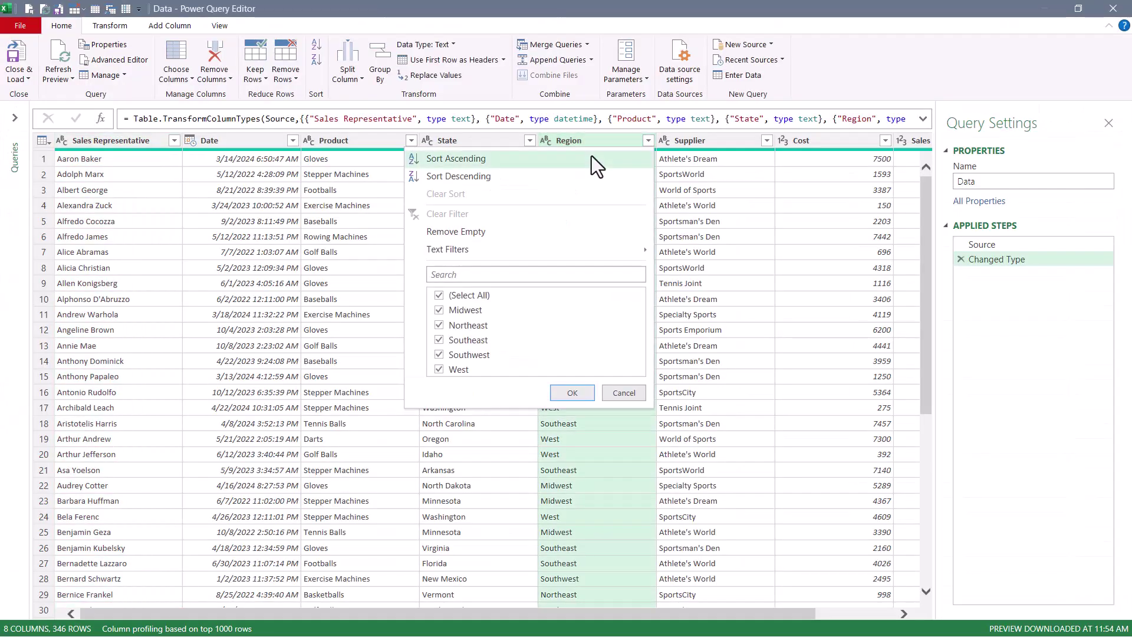
{"action": "left_click", "coordinate": [592, 157]}
{"action": "left_click", "coordinate": [409, 140]}
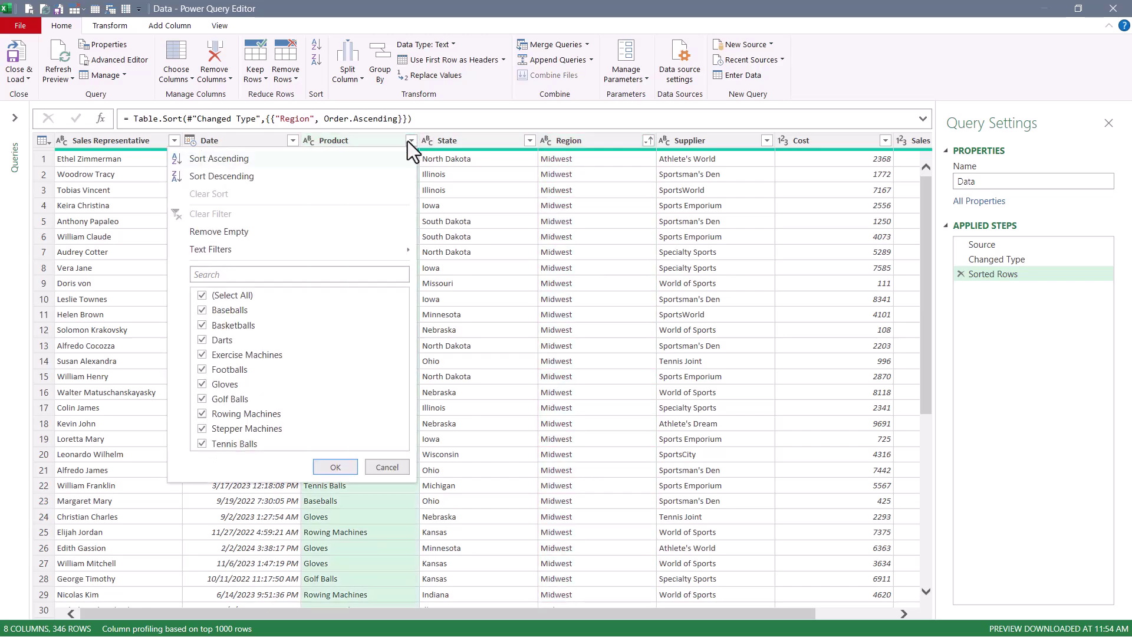
{"action": "left_click", "coordinate": [330, 158]}
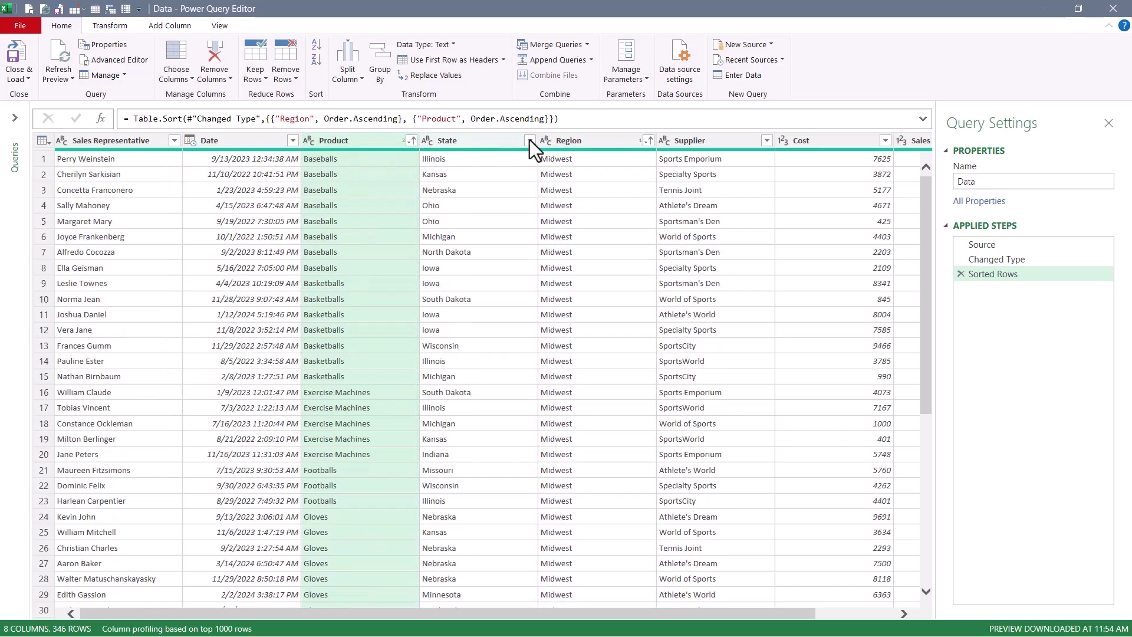
{"action": "left_click", "coordinate": [530, 141]}
{"action": "left_click", "coordinate": [433, 156]}
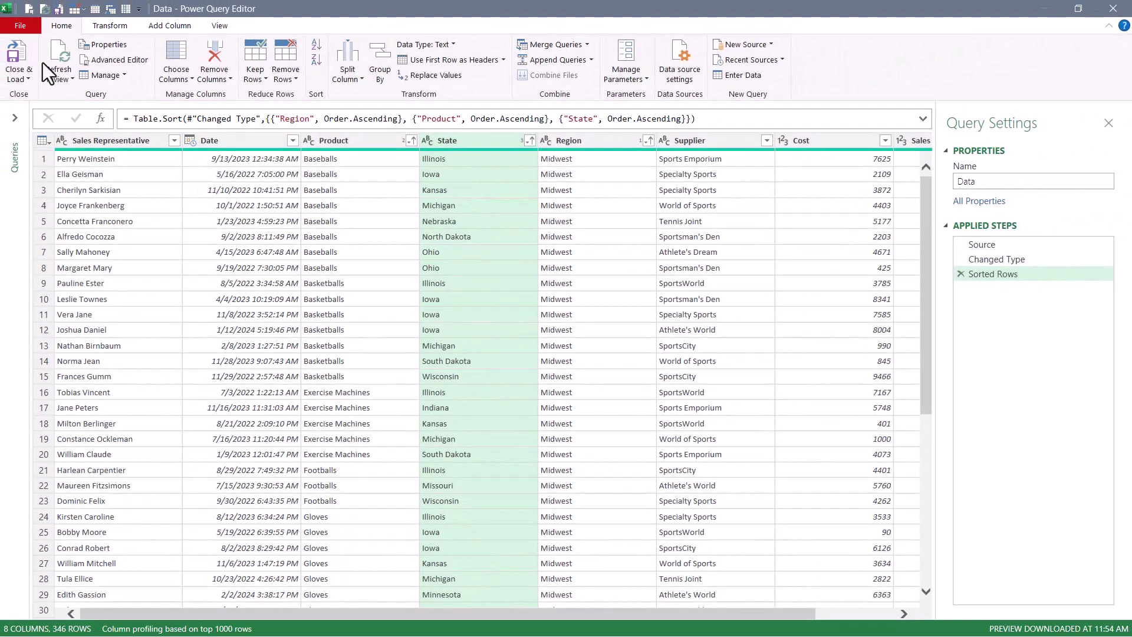
{"action": "left_click", "coordinate": [14, 55]}
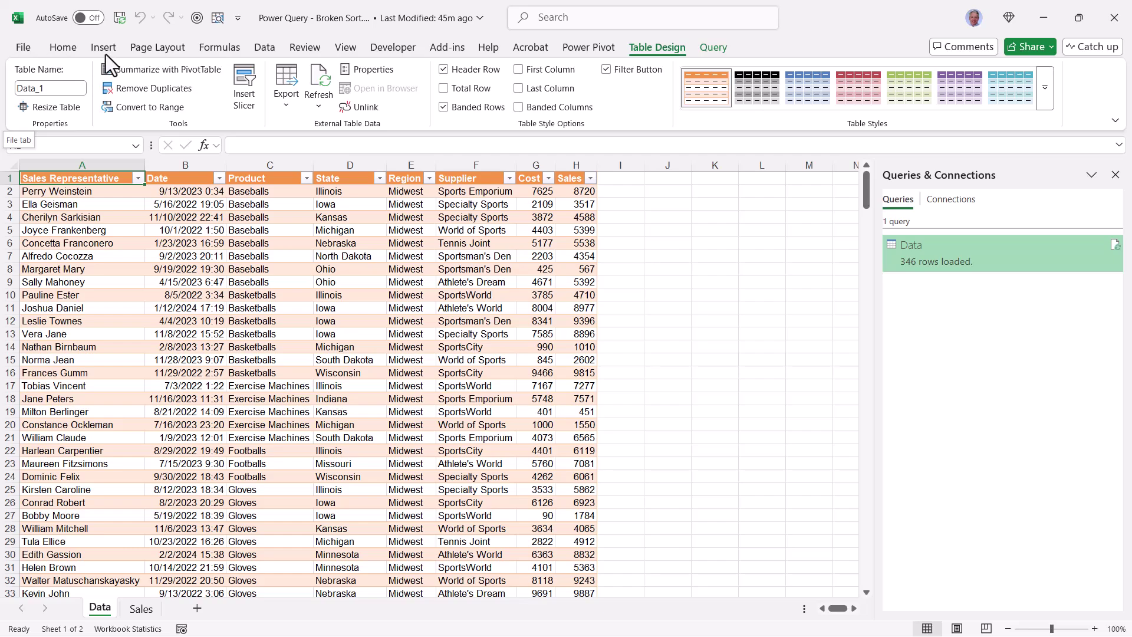
- Swap the Data query's sort step for ascending Supplier, Product, State sorts and reload it
{"action": "double_click", "coordinate": [943, 266]}
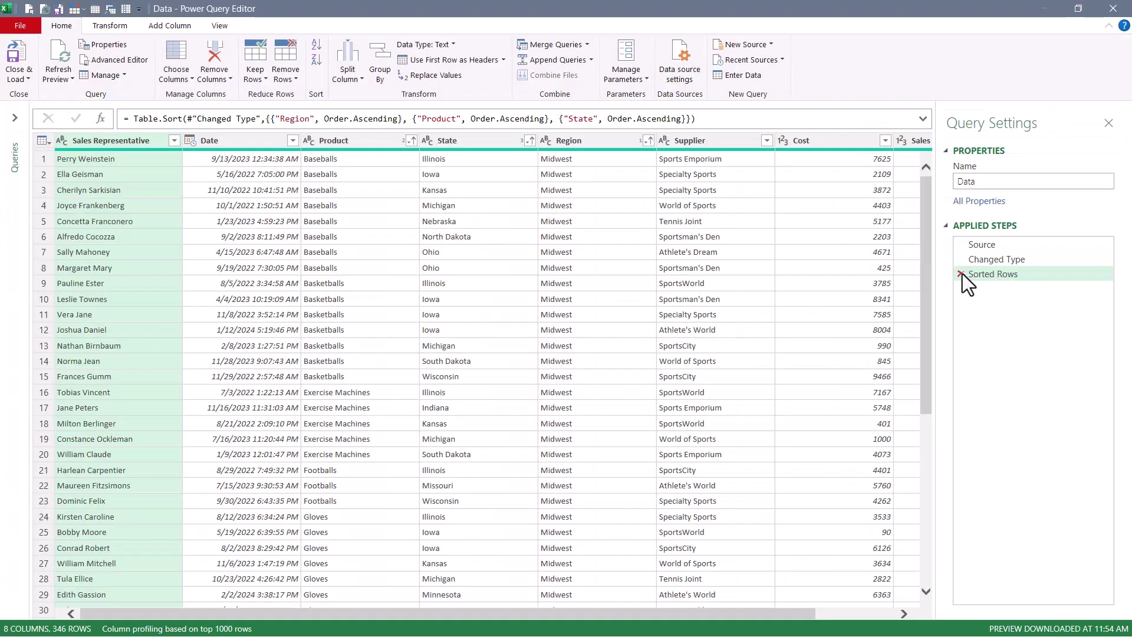
{"action": "left_click", "coordinate": [961, 274]}
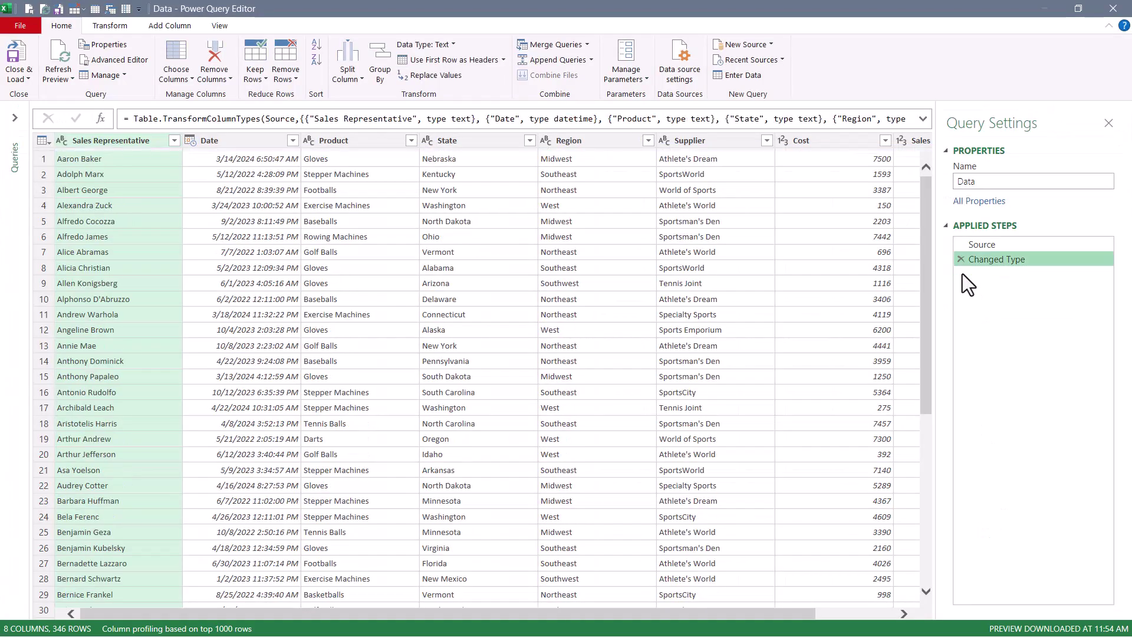
{"action": "left_click", "coordinate": [766, 141]}
{"action": "left_click", "coordinate": [662, 155]}
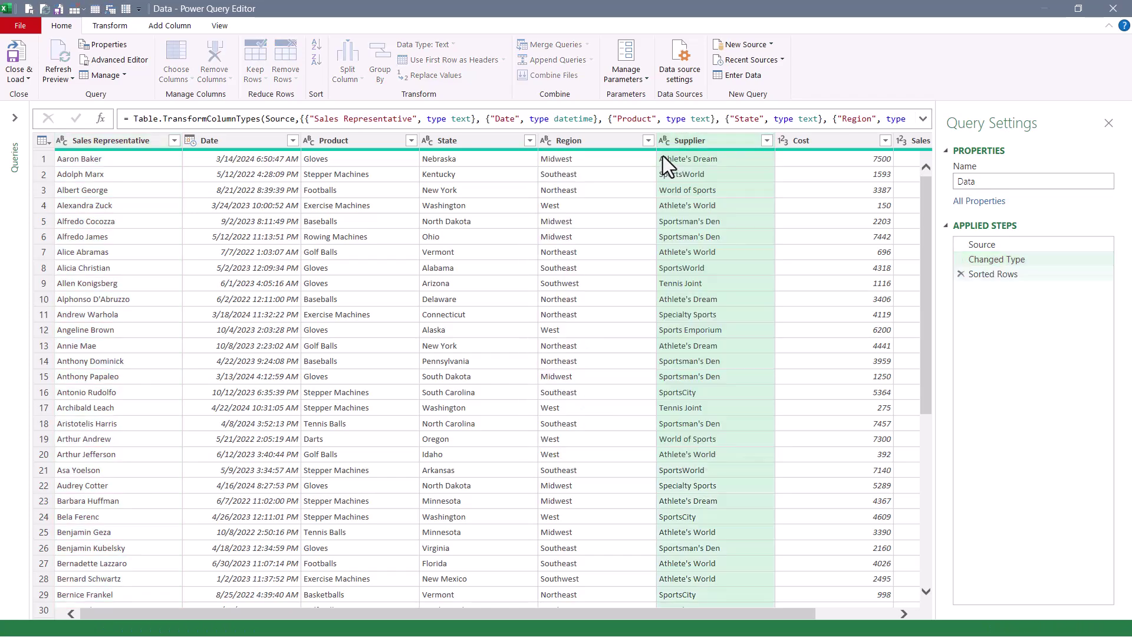
{"action": "left_click", "coordinate": [411, 141]}
{"action": "left_click", "coordinate": [345, 158]}
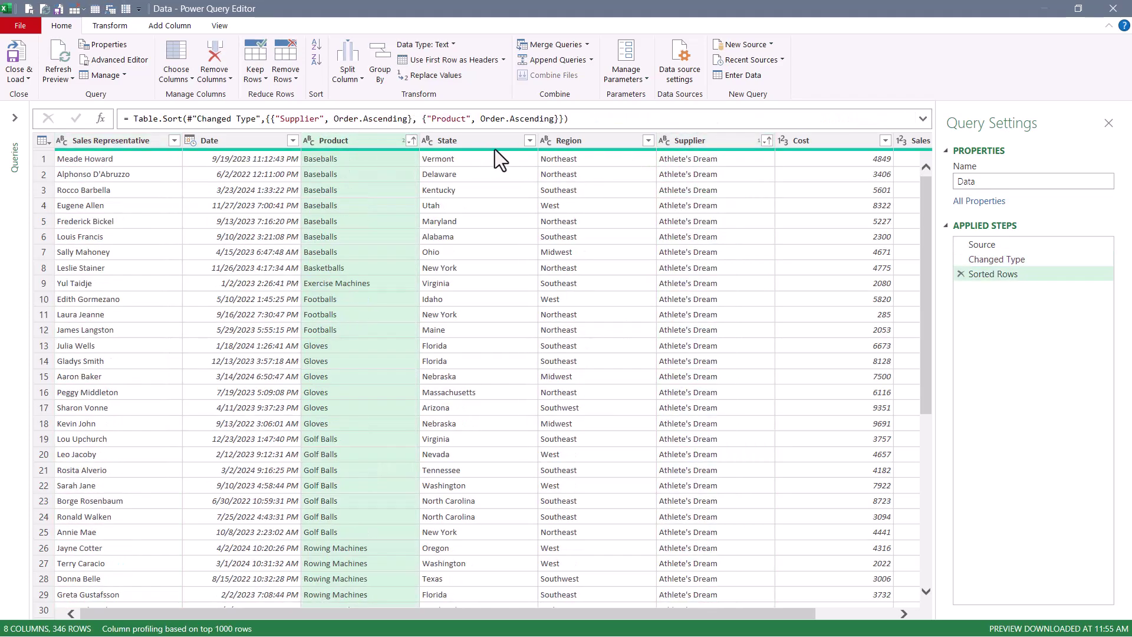
{"action": "left_click", "coordinate": [530, 141]}
{"action": "left_click", "coordinate": [494, 157]}
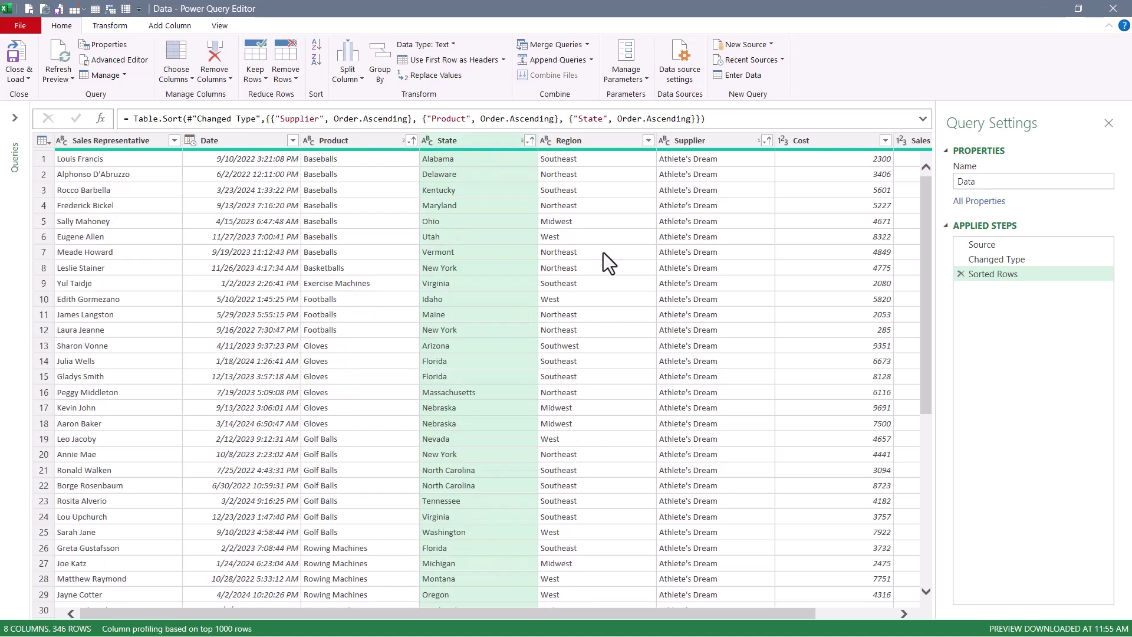
{"action": "left_click", "coordinate": [18, 56]}
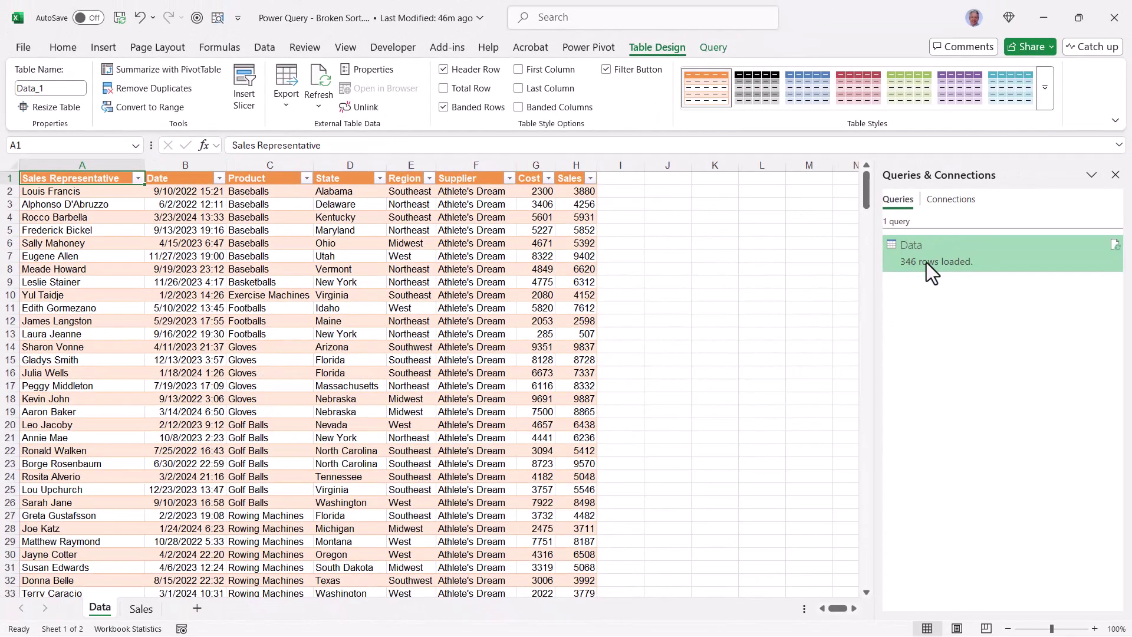
- Load the Data query with Add this data to the Data Model ticked
{"action": "right_click", "coordinate": [926, 263]}
{"action": "left_click", "coordinate": [958, 372]}
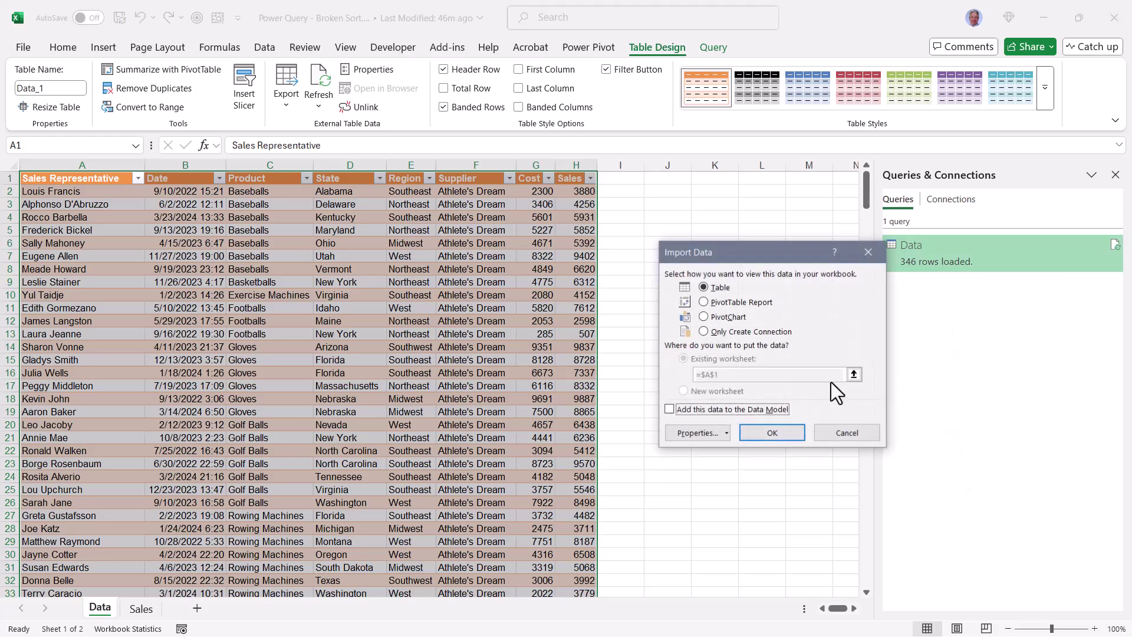
{"action": "left_click", "coordinate": [714, 408]}
{"action": "left_click", "coordinate": [773, 432]}
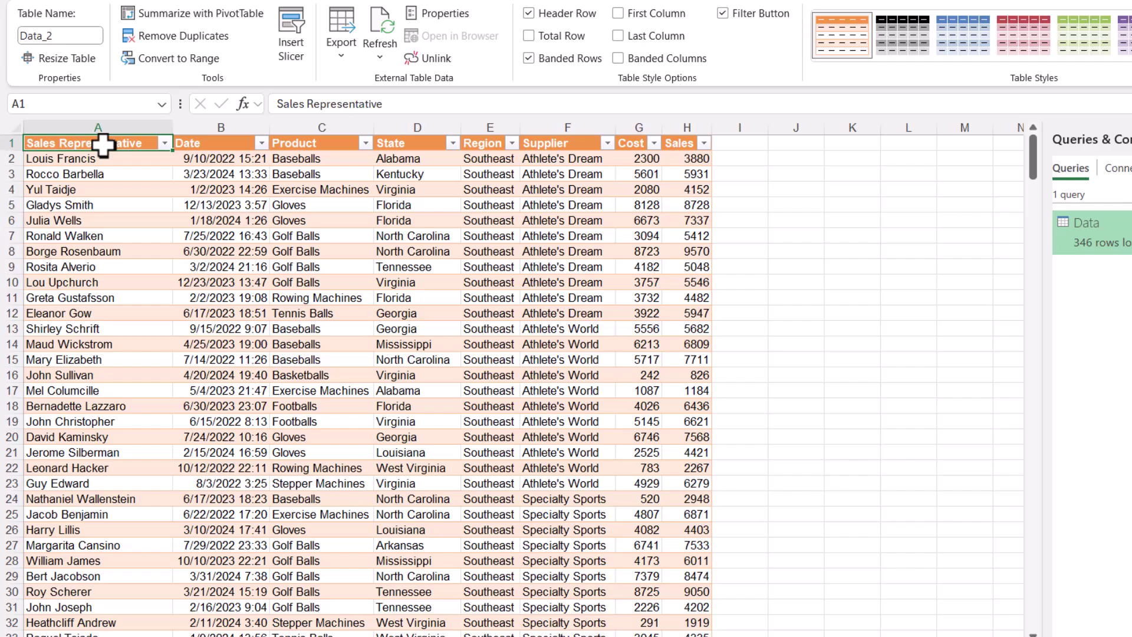
{"action": "left_click", "coordinate": [264, 46]}
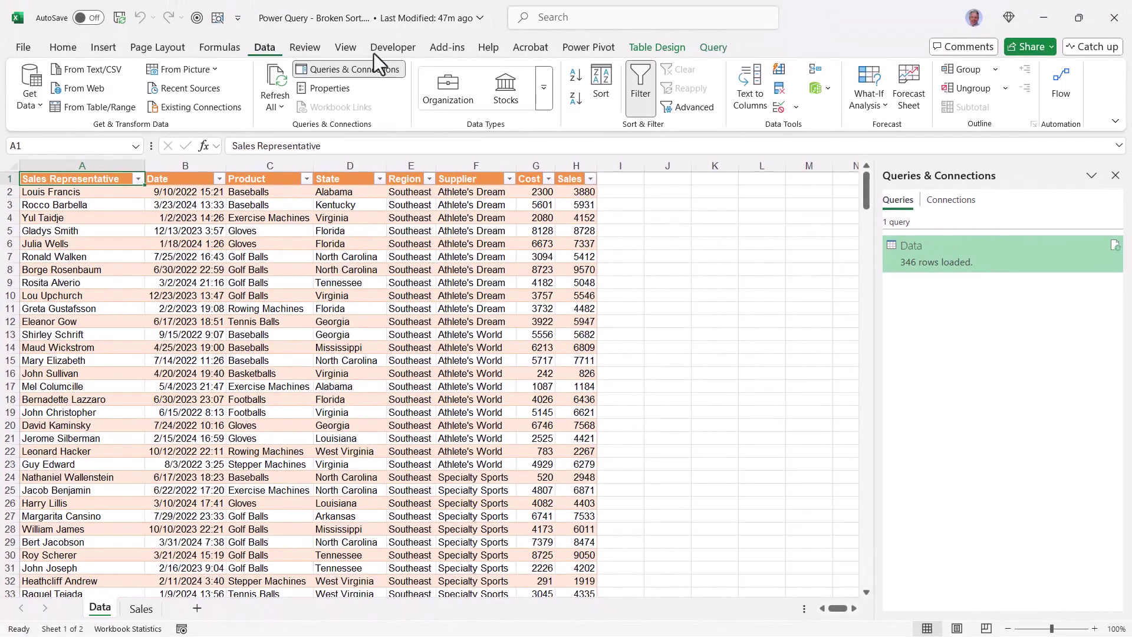
{"action": "left_click", "coordinate": [816, 87]}
{"action": "left_click", "coordinate": [828, 107]}
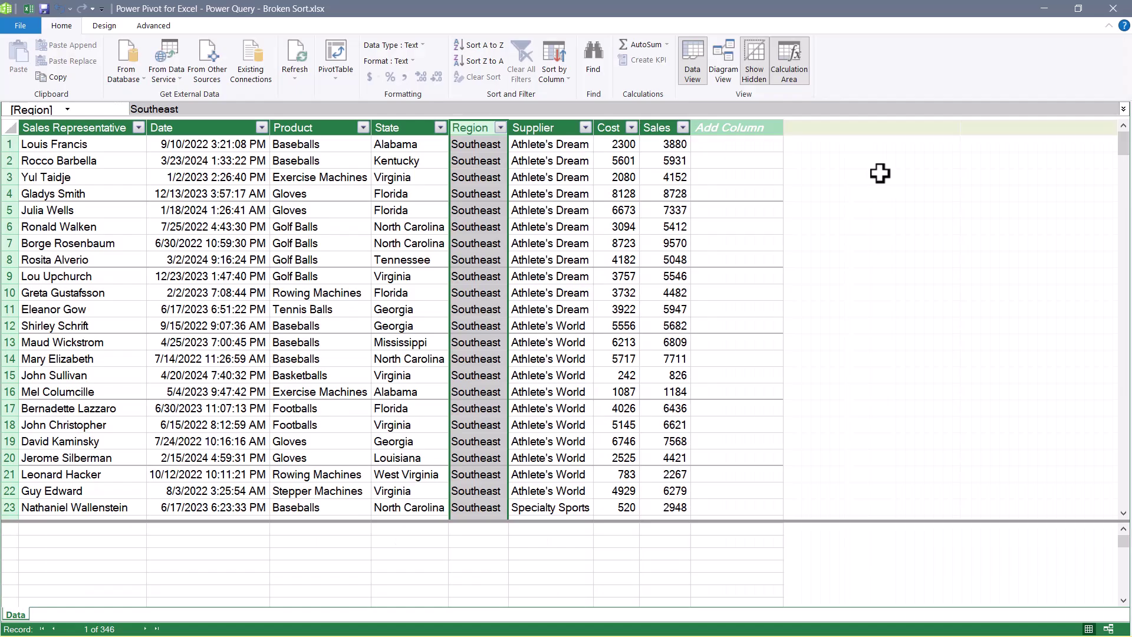
{"action": "left_click", "coordinate": [1112, 8]}
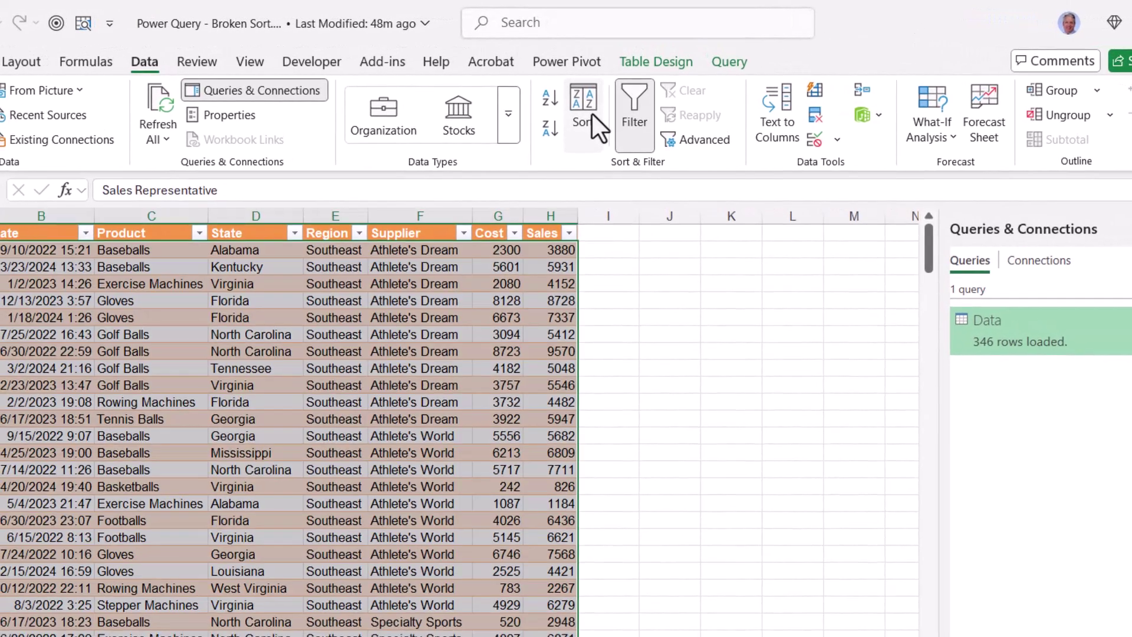
- Custom-sort the Data table A to Z by Supplier, then Product, then State
{"action": "left_click", "coordinate": [607, 87]}
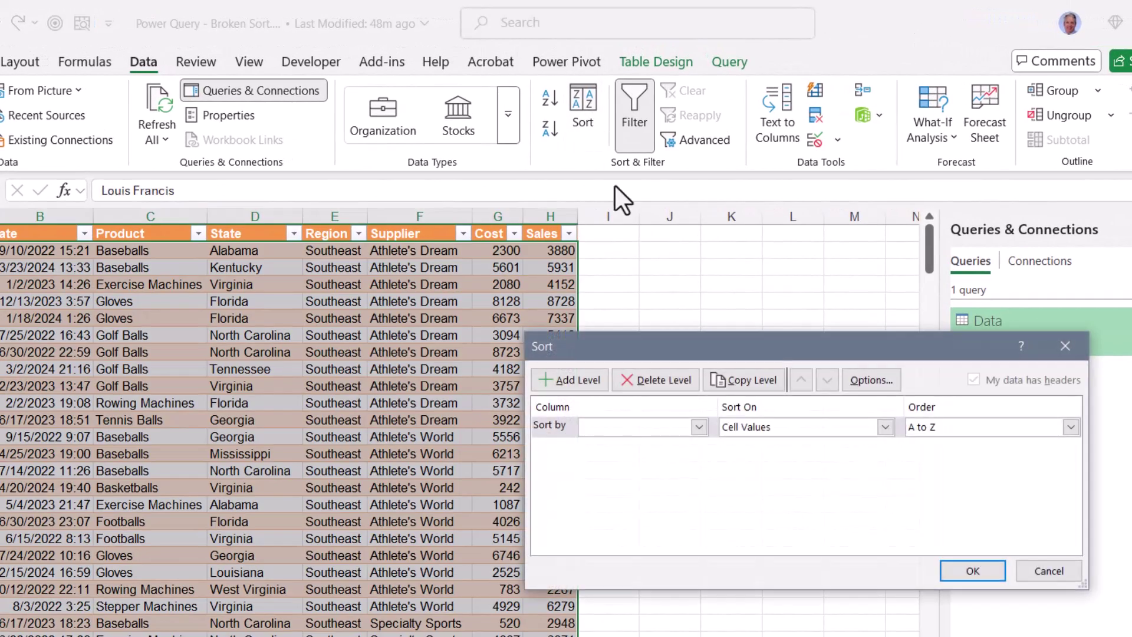
{"action": "left_click", "coordinate": [699, 428]}
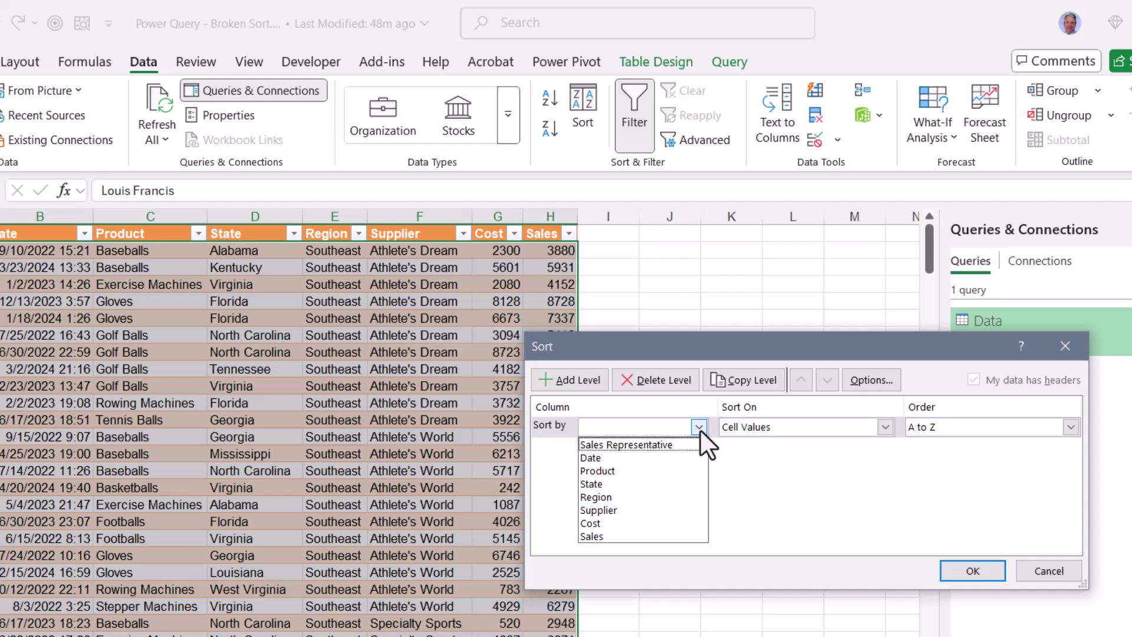
{"action": "left_click", "coordinate": [616, 510]}
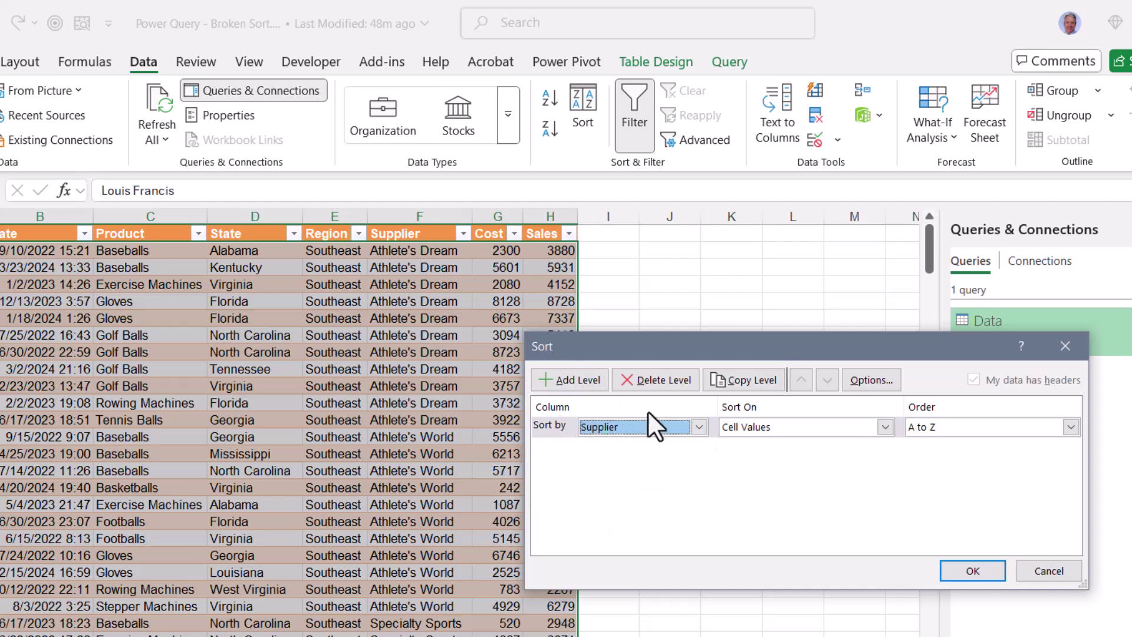
{"action": "key", "text": "alt+a"}
{"action": "left_click", "coordinate": [648, 447]}
{"action": "left_click", "coordinate": [613, 490]}
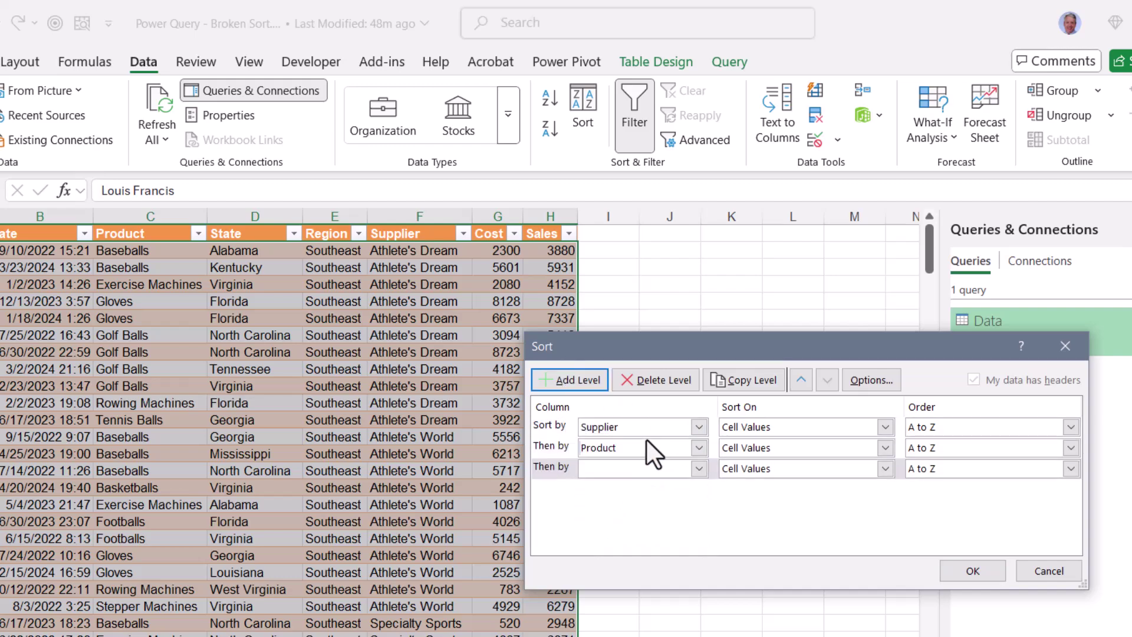
{"action": "left_click", "coordinate": [698, 468]}
{"action": "left_click", "coordinate": [616, 525]}
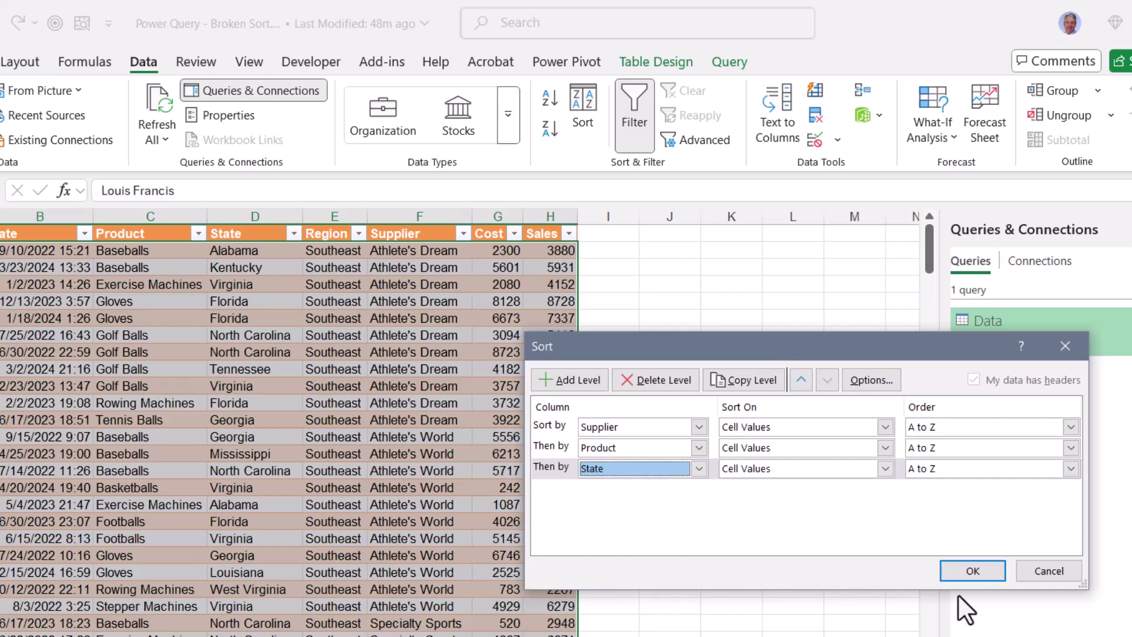
{"action": "left_click", "coordinate": [973, 571]}
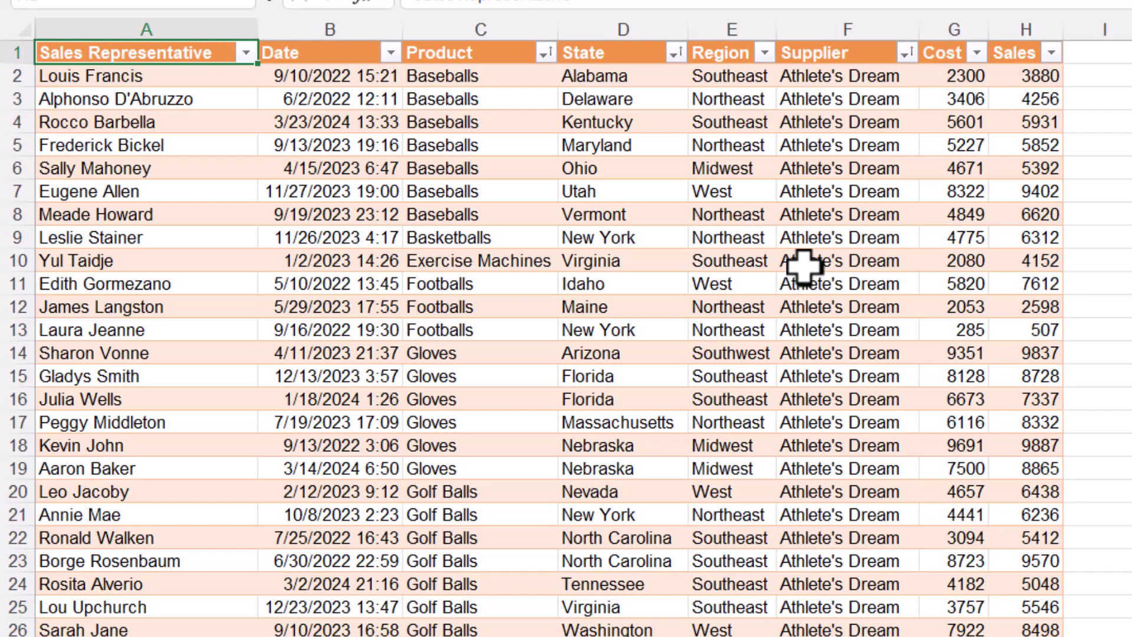
- Refresh the table, then uncheck Preserve column sort/filter/layout in its data properties
{"action": "left_click", "coordinate": [803, 266]}
{"action": "right_click", "coordinate": [805, 266]}
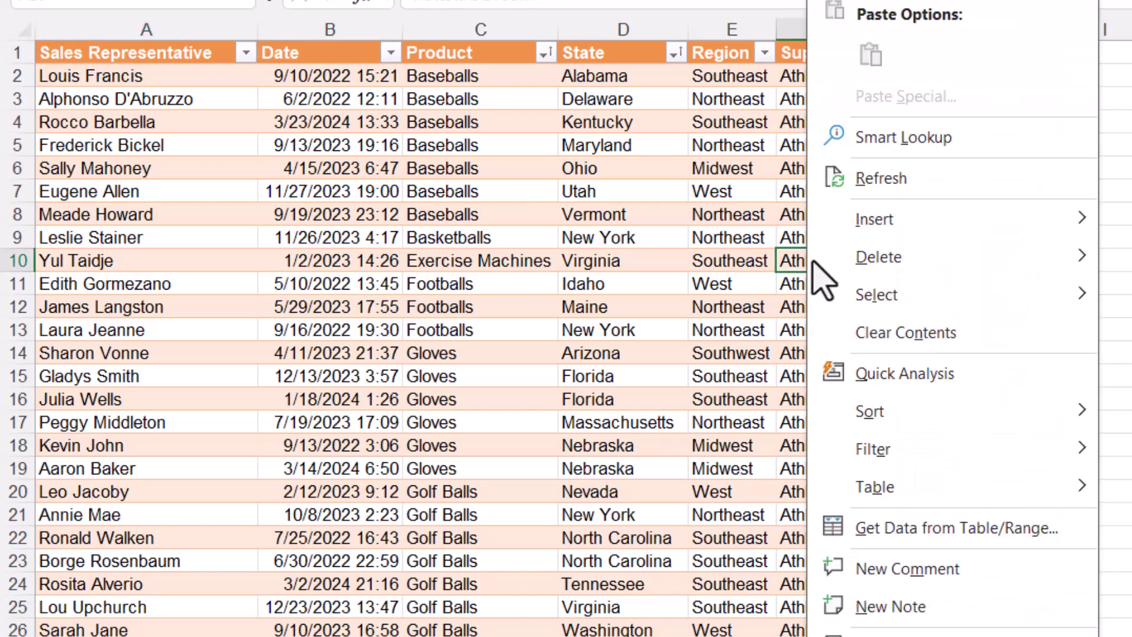
{"action": "left_click", "coordinate": [867, 178]}
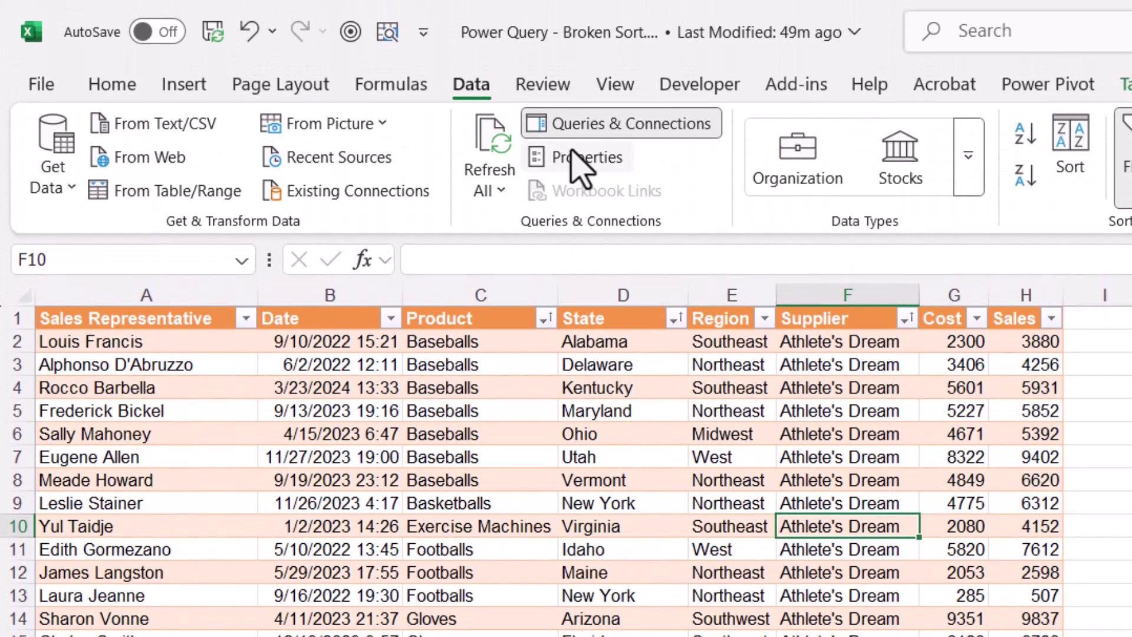
{"action": "left_click", "coordinate": [570, 155]}
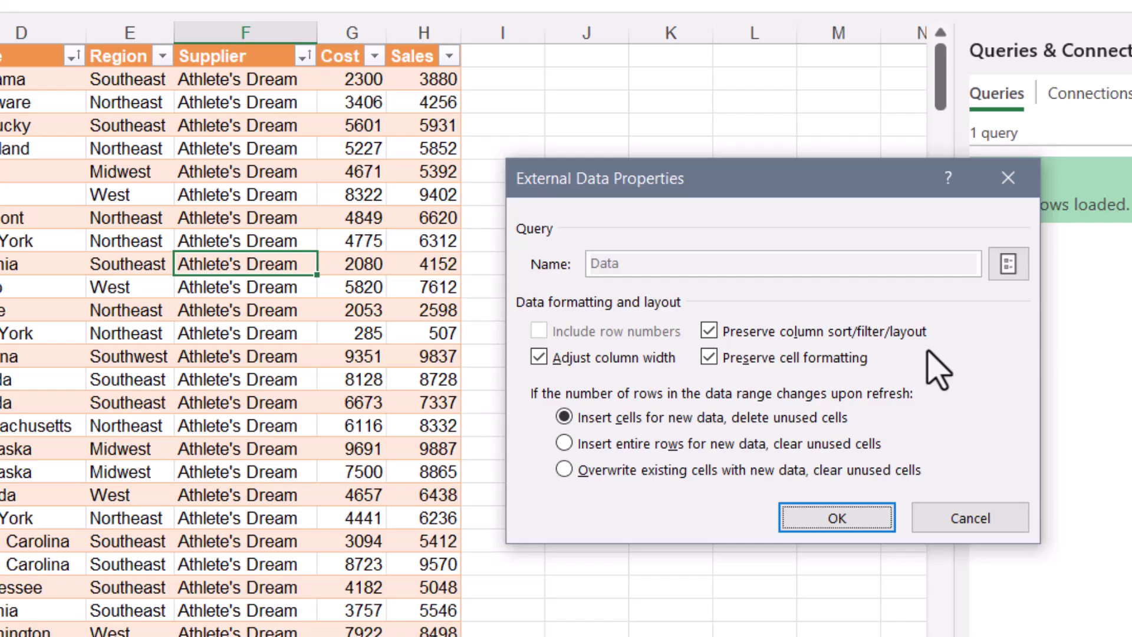
{"action": "left_click", "coordinate": [712, 332]}
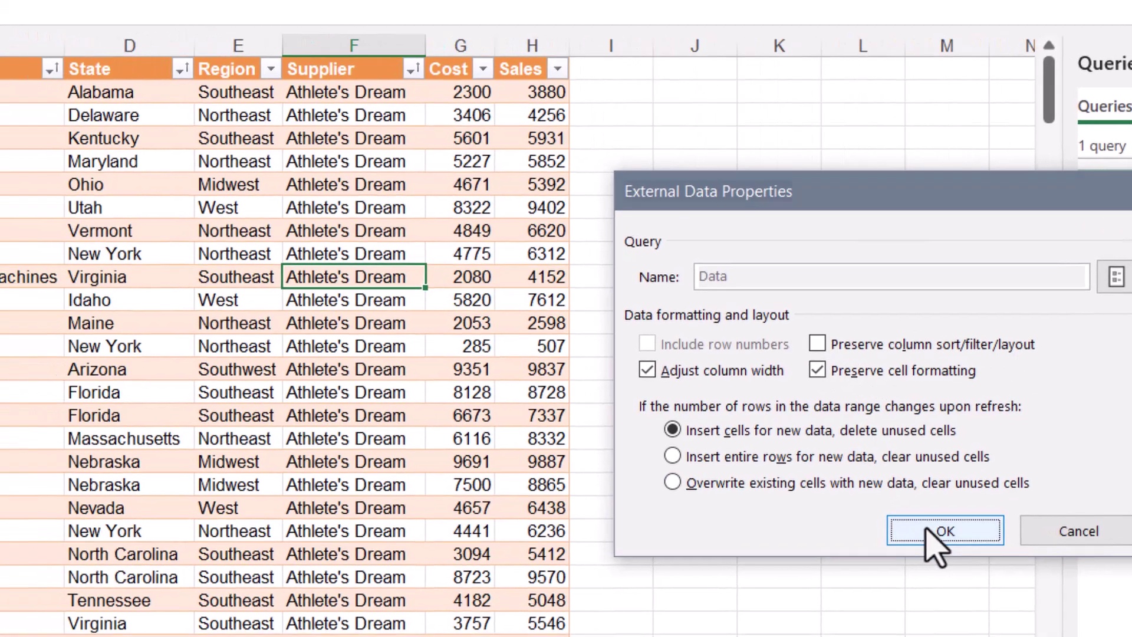
{"action": "left_click", "coordinate": [825, 521]}
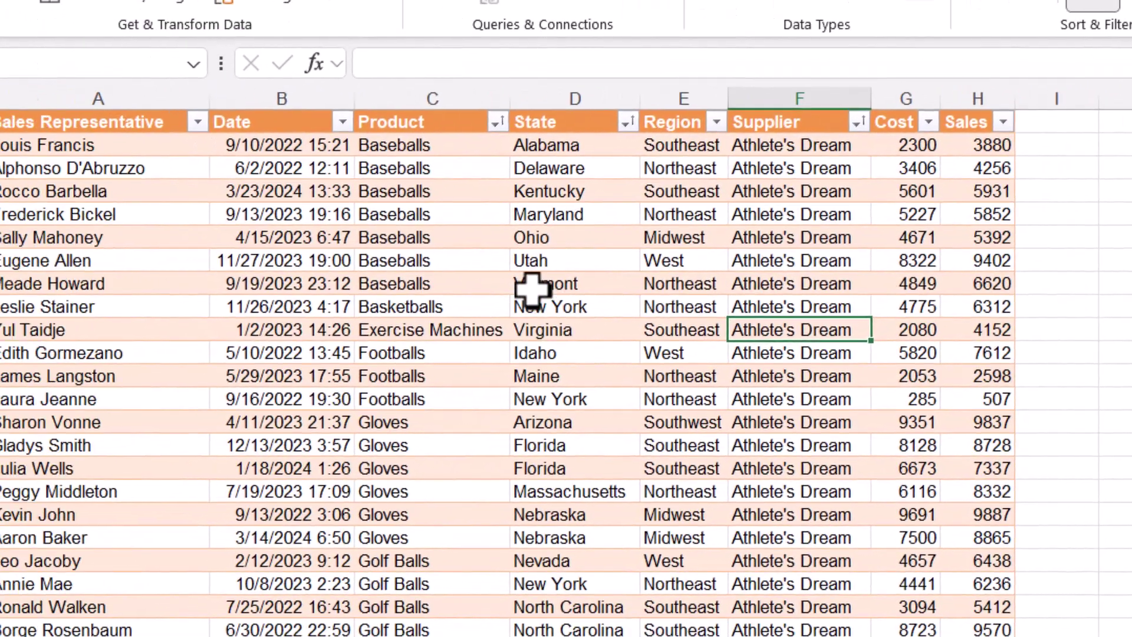
- Refresh the table again, then re-enable Preserve column sort/filter/layout
{"action": "right_click", "coordinate": [12, 218]}
{"action": "left_click", "coordinate": [642, 255]}
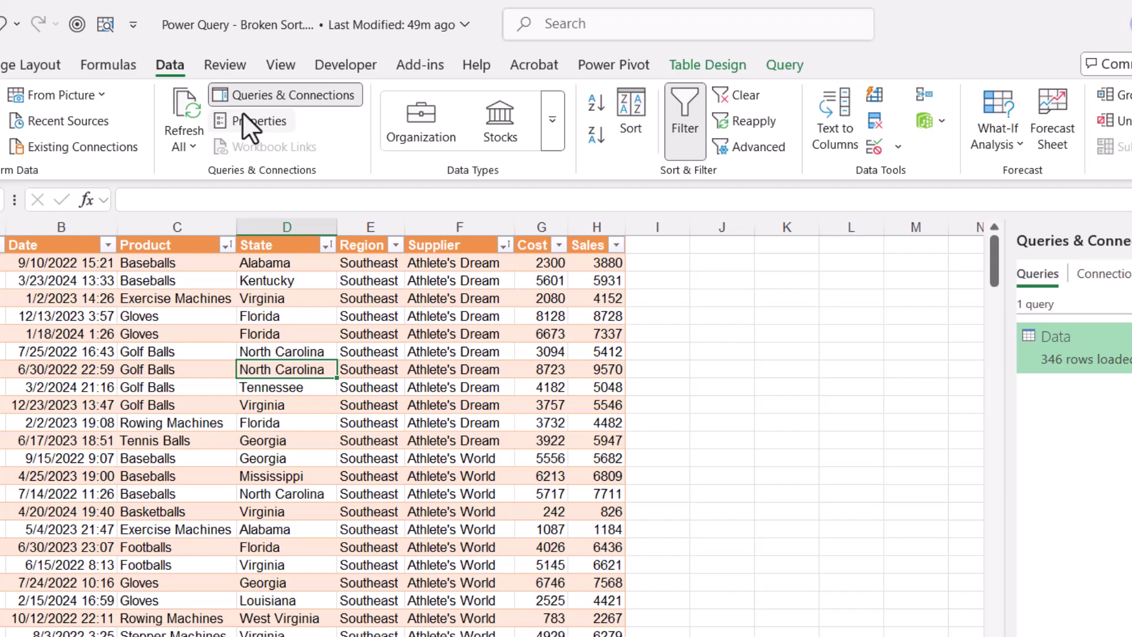
{"action": "left_click", "coordinate": [245, 118]}
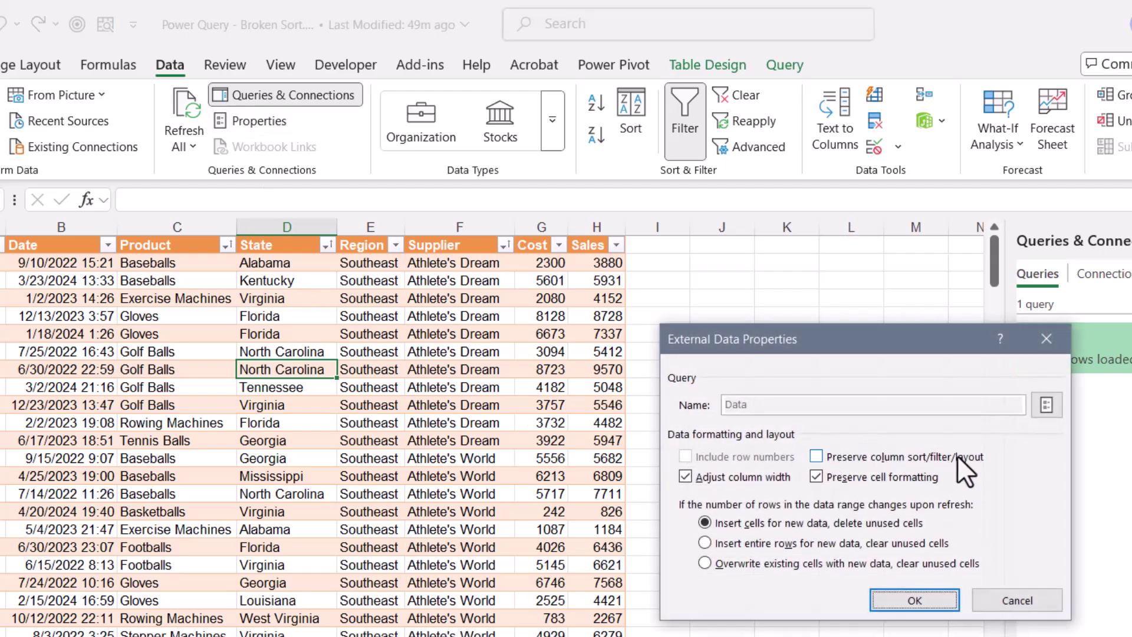
{"action": "left_click", "coordinate": [817, 455]}
{"action": "left_click", "coordinate": [914, 600]}
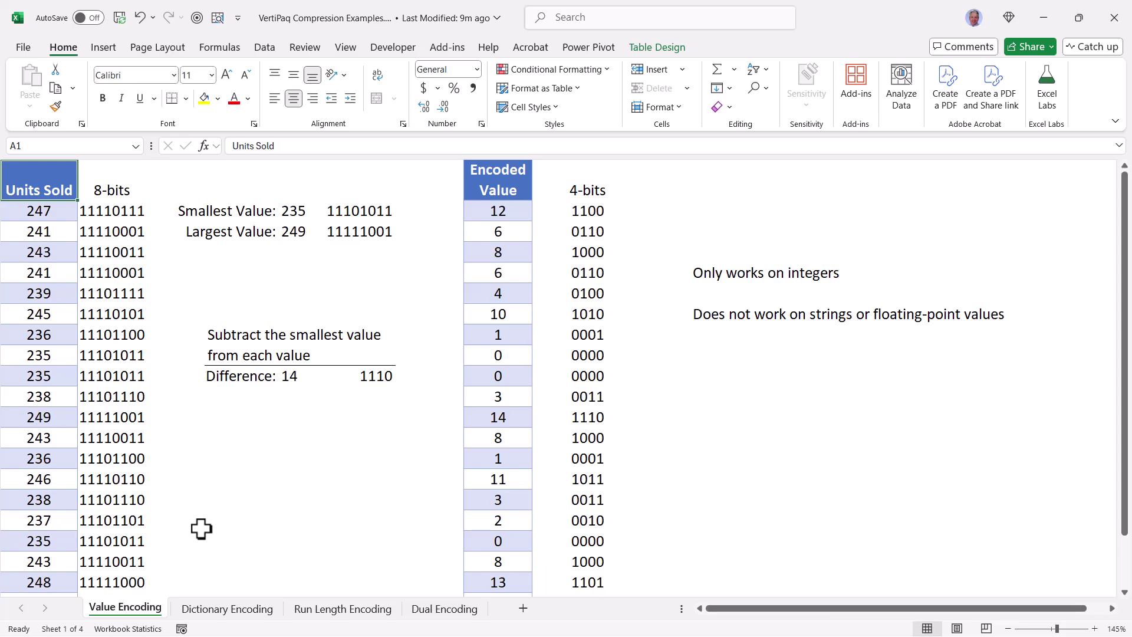
- Browse the Dictionary Encoding and Run Length Encoding sheets, ending on the Value Encoding sheet
{"action": "left_click", "coordinate": [216, 610]}
{"action": "left_click", "coordinate": [306, 610]}
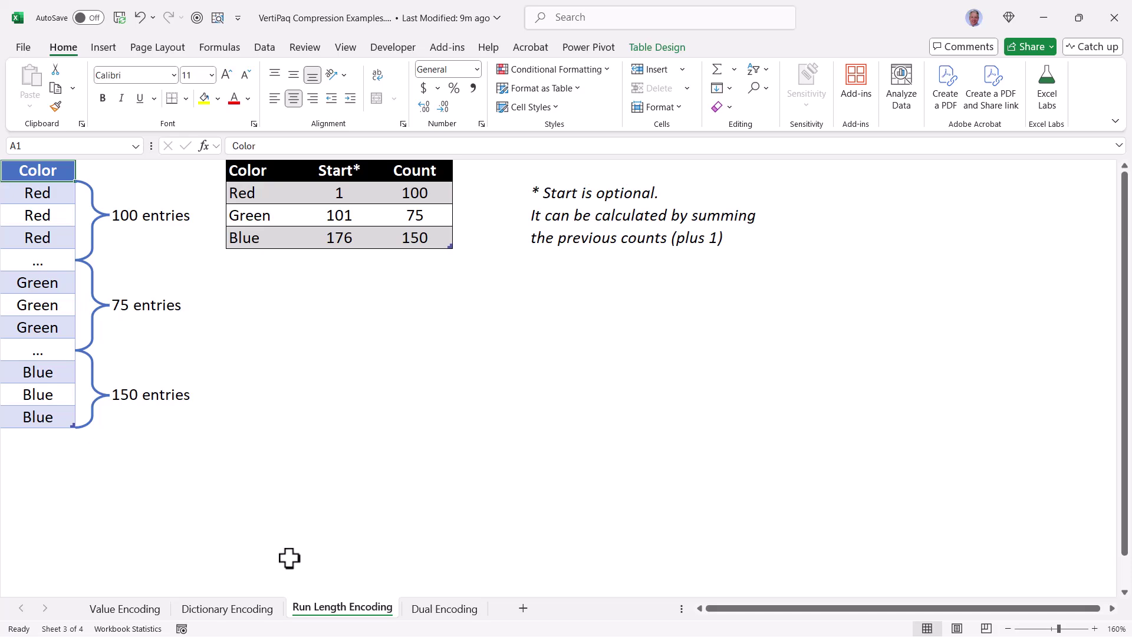
{"action": "left_click", "coordinate": [261, 611]}
{"action": "left_click", "coordinate": [150, 610]}
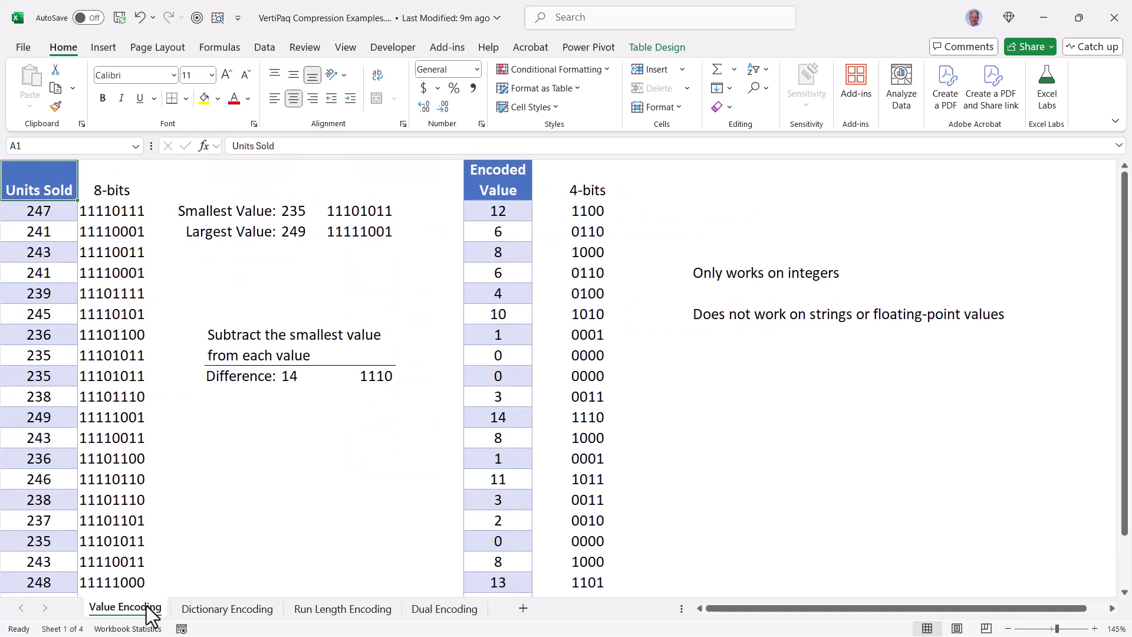